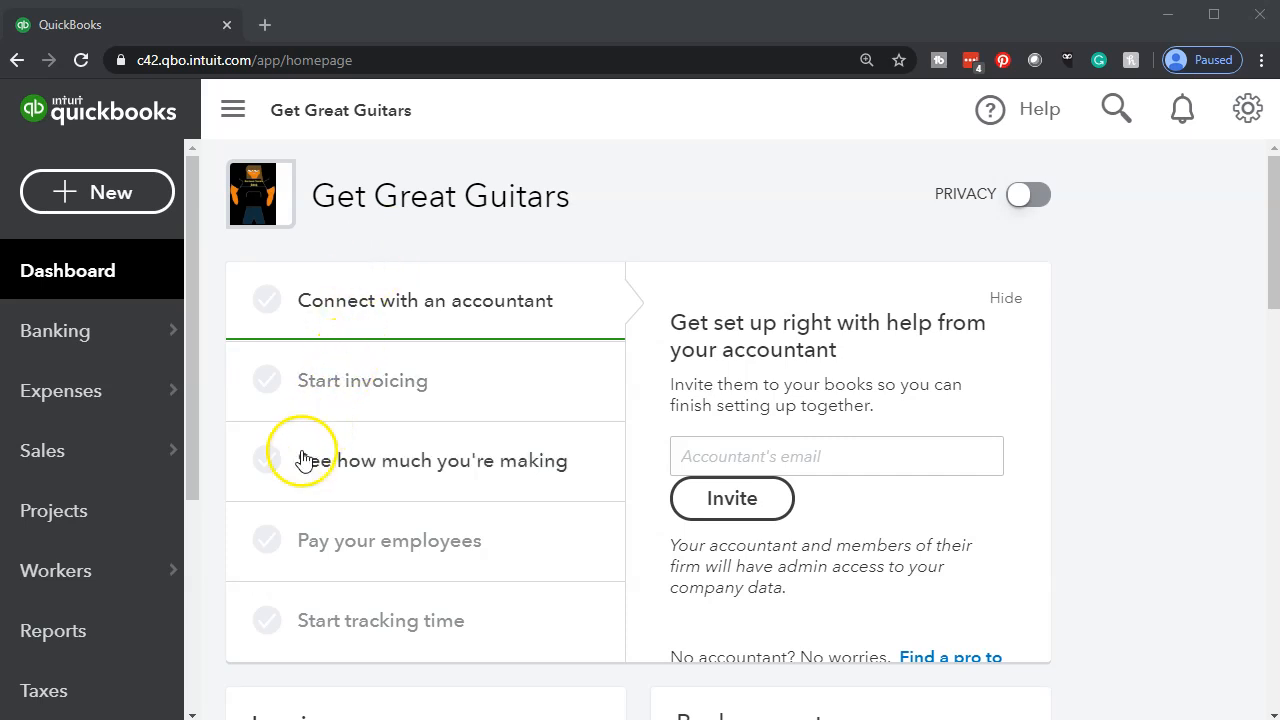
- Open the Balance Sheet report from the Reports list
click(80, 628)
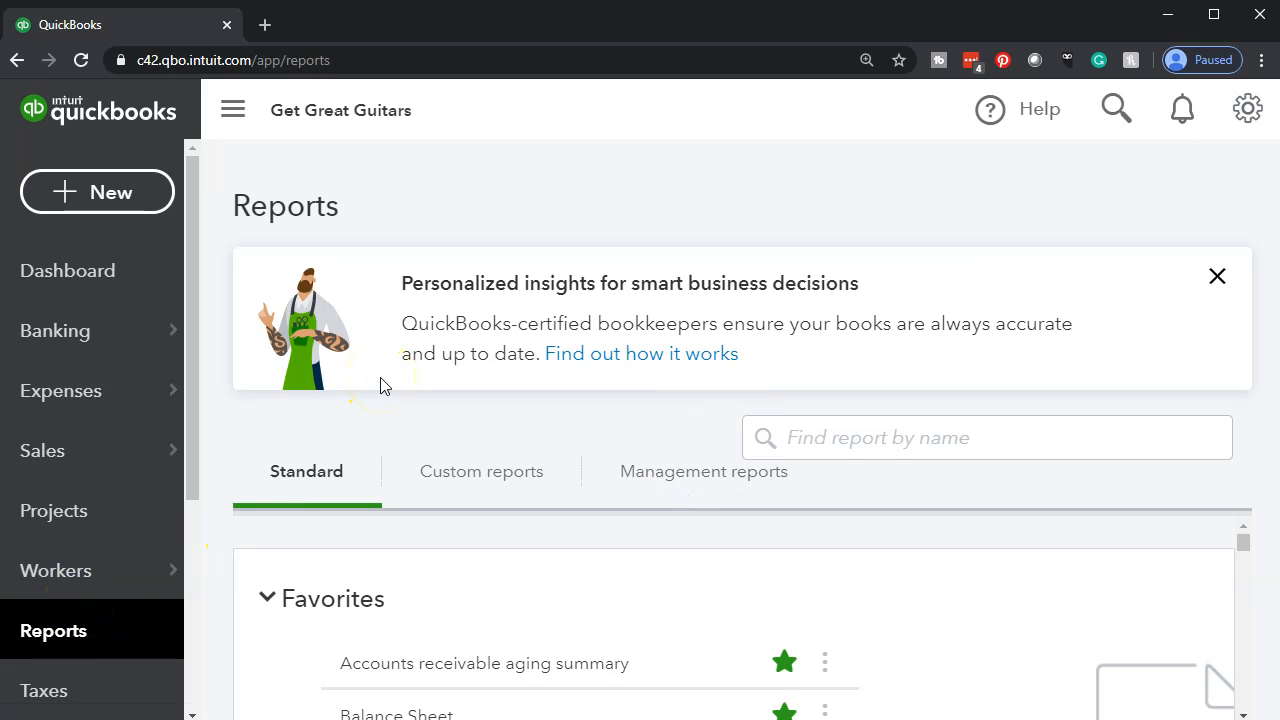
scroll(243, 629, down, 2)
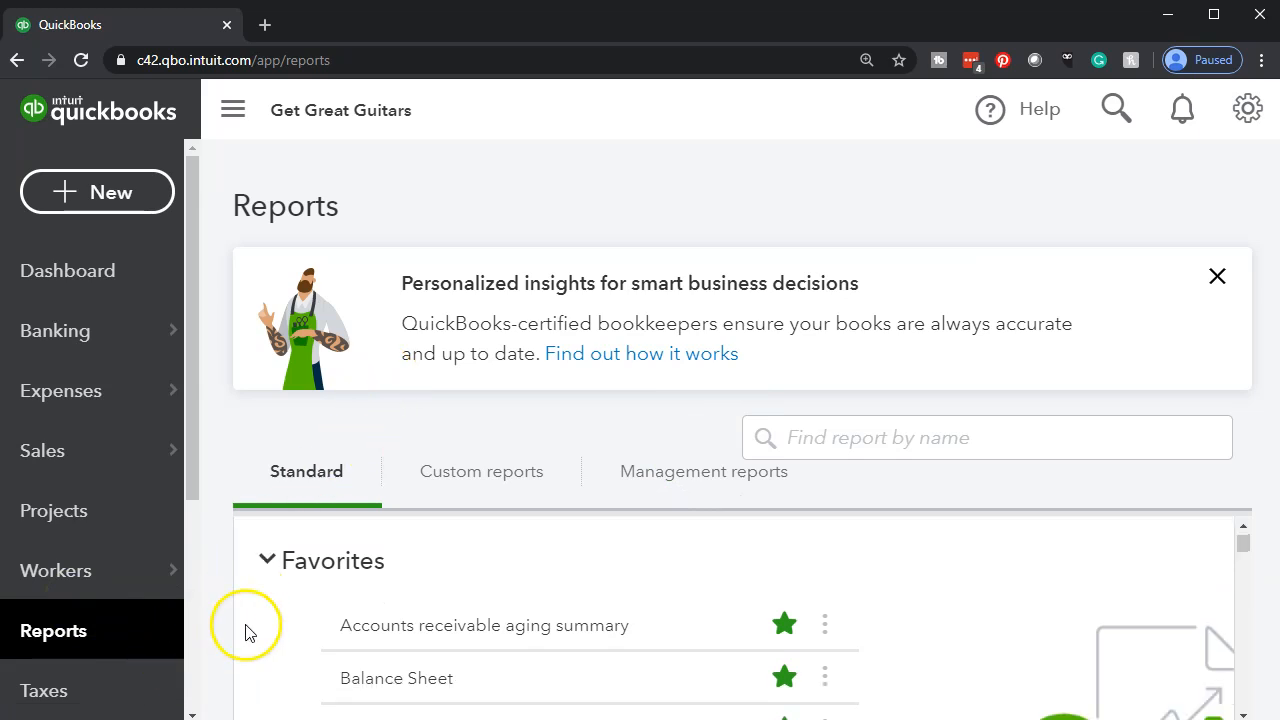
click(354, 632)
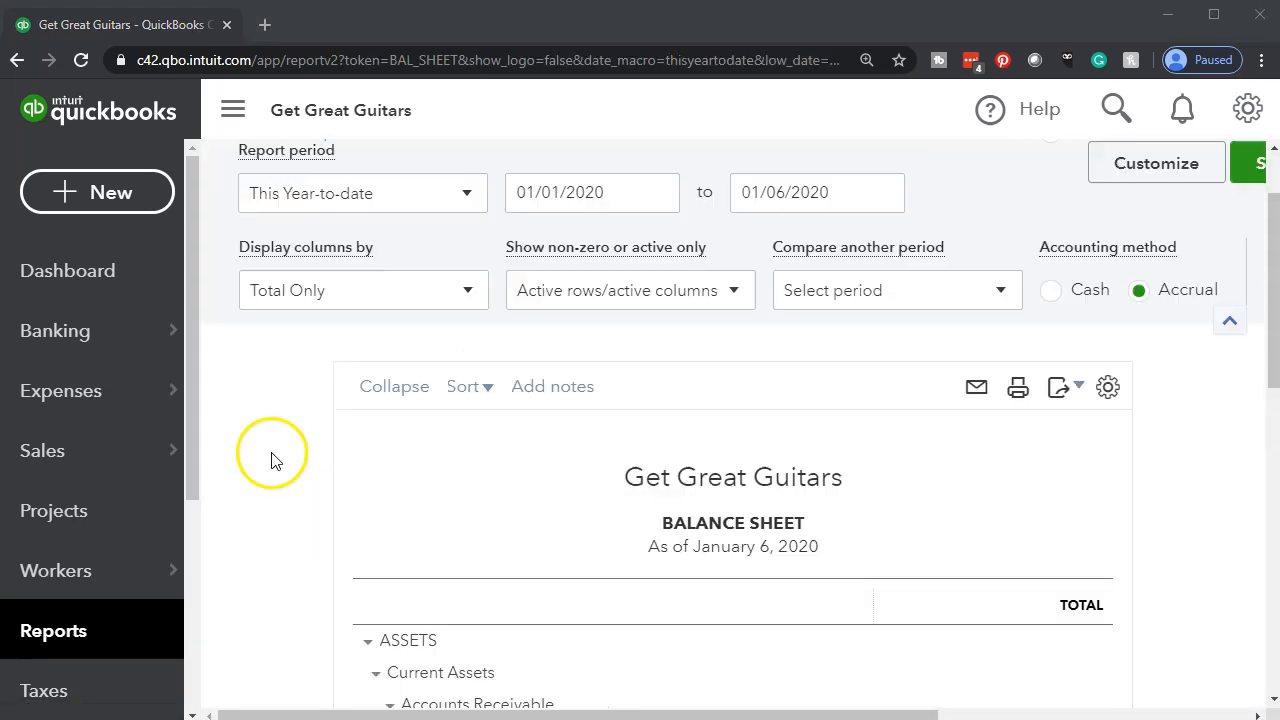
- Set the report period to 01/01/2020 through 12/31/2020
drag(609, 301, 503, 301)
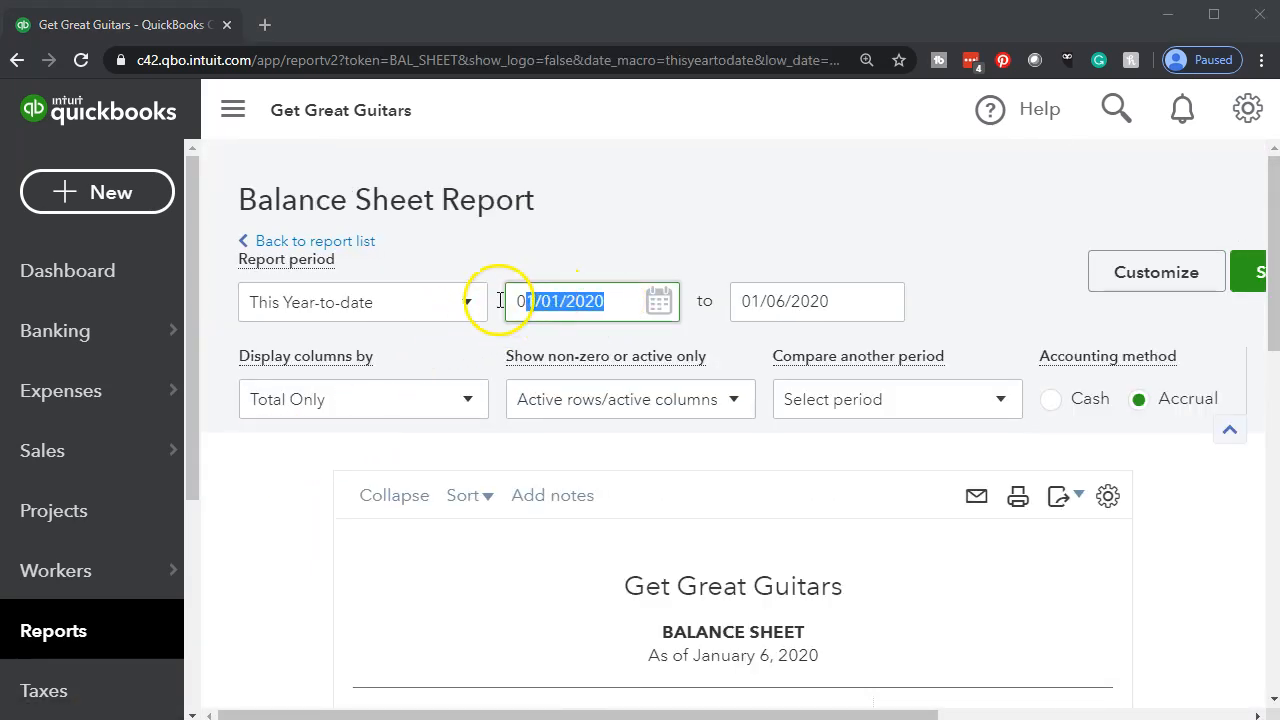
text(010120)
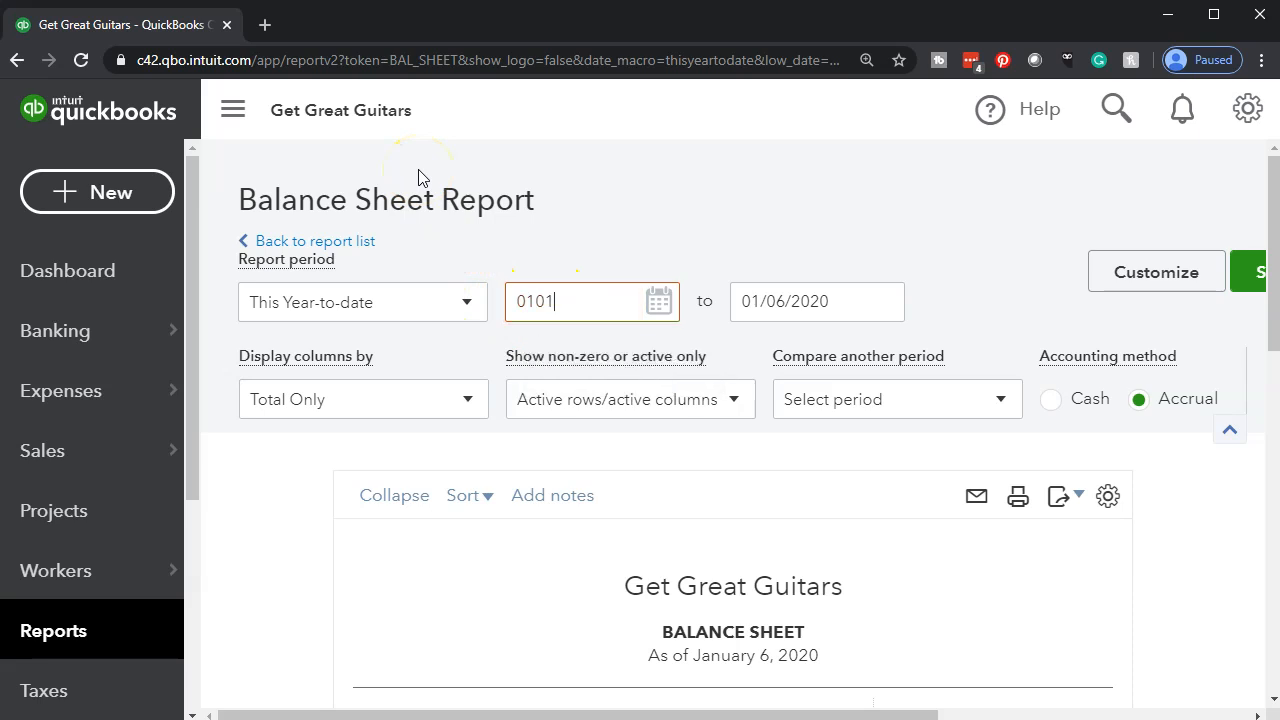
key(Tab)
text(123120)
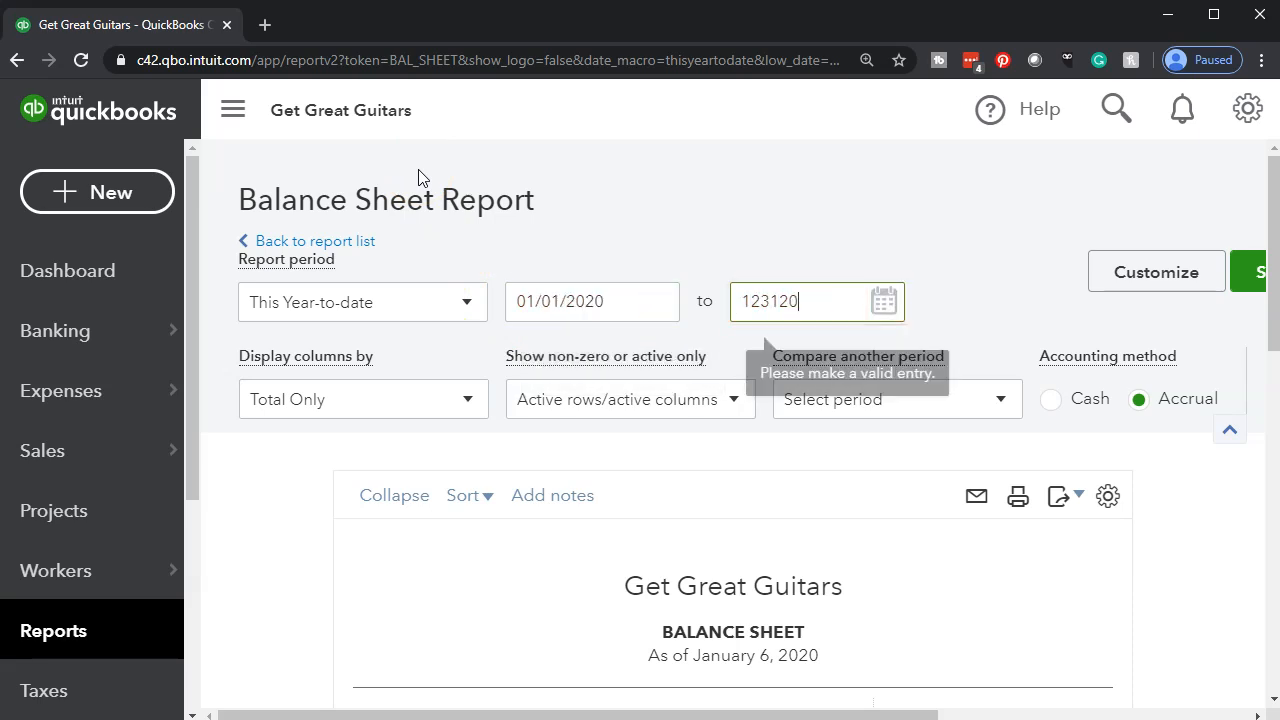
key(Tab)
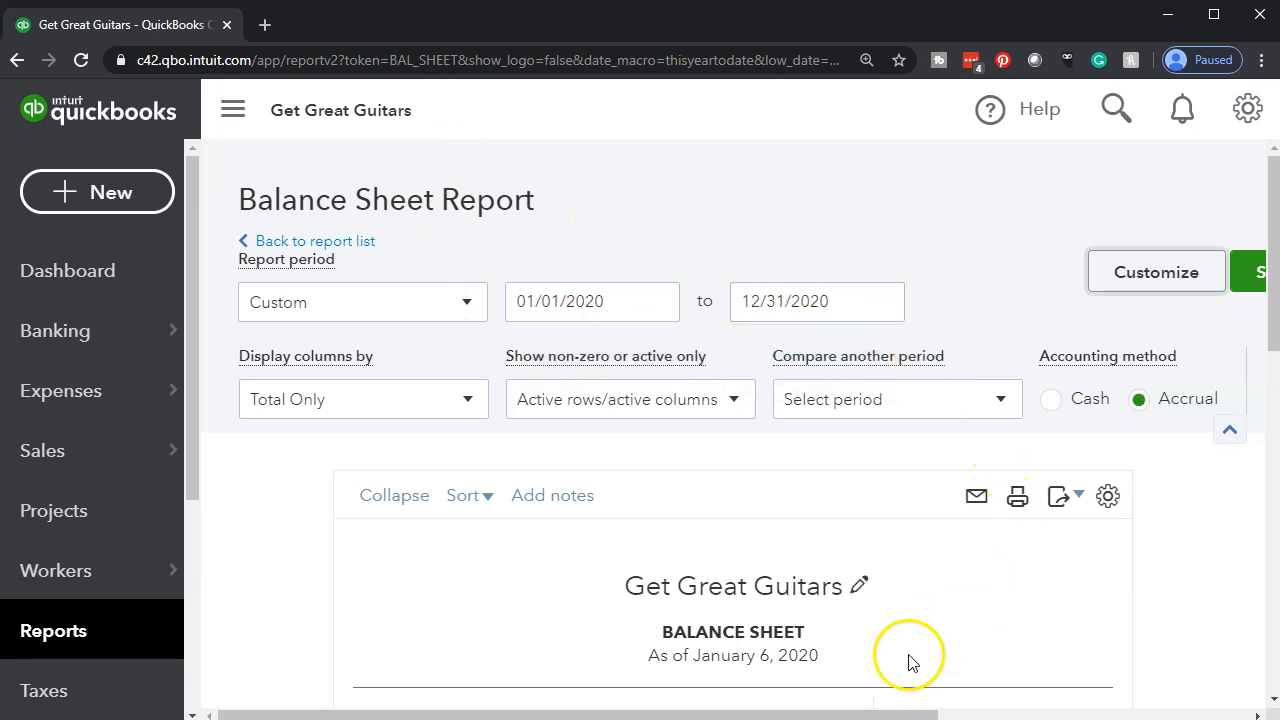
drag(890, 714, 972, 714)
- Rerun the report and review Accounts Receivable $20,500.00, Inventory $2,896.00, total $23,396.00
click(1175, 398)
scroll(423, 534, down, 3)
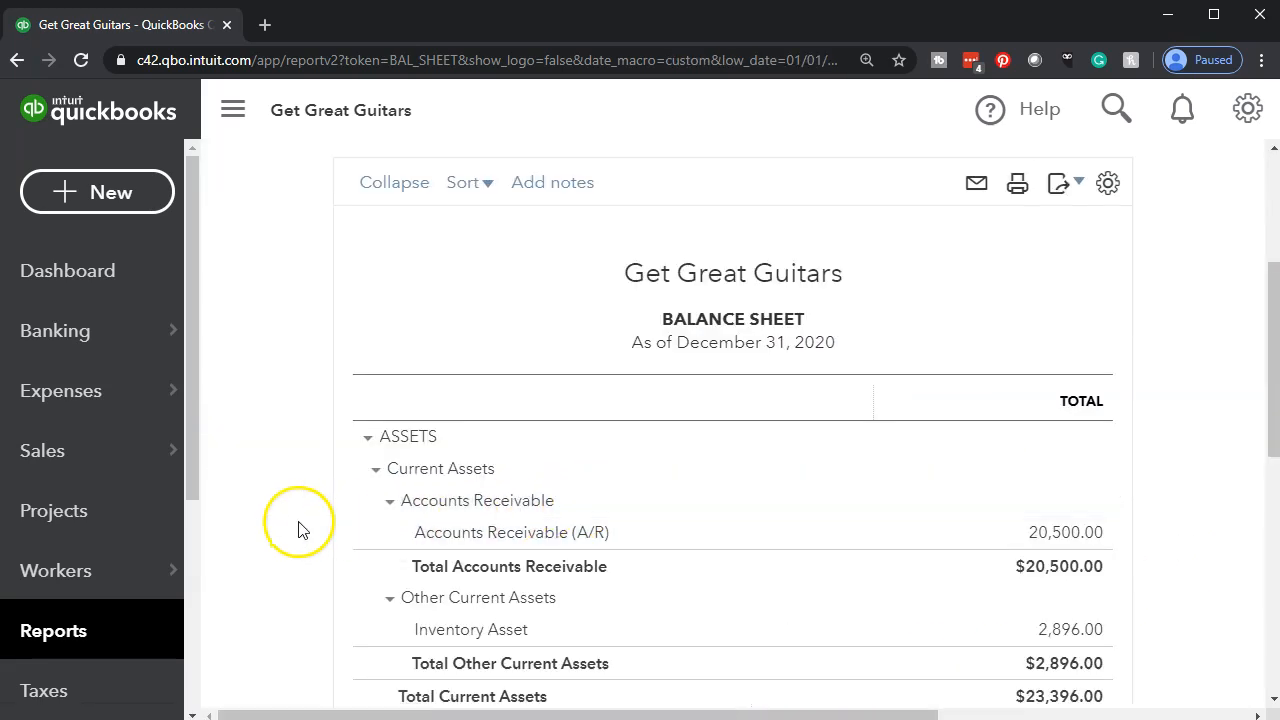
scroll(303, 530, down, 1)
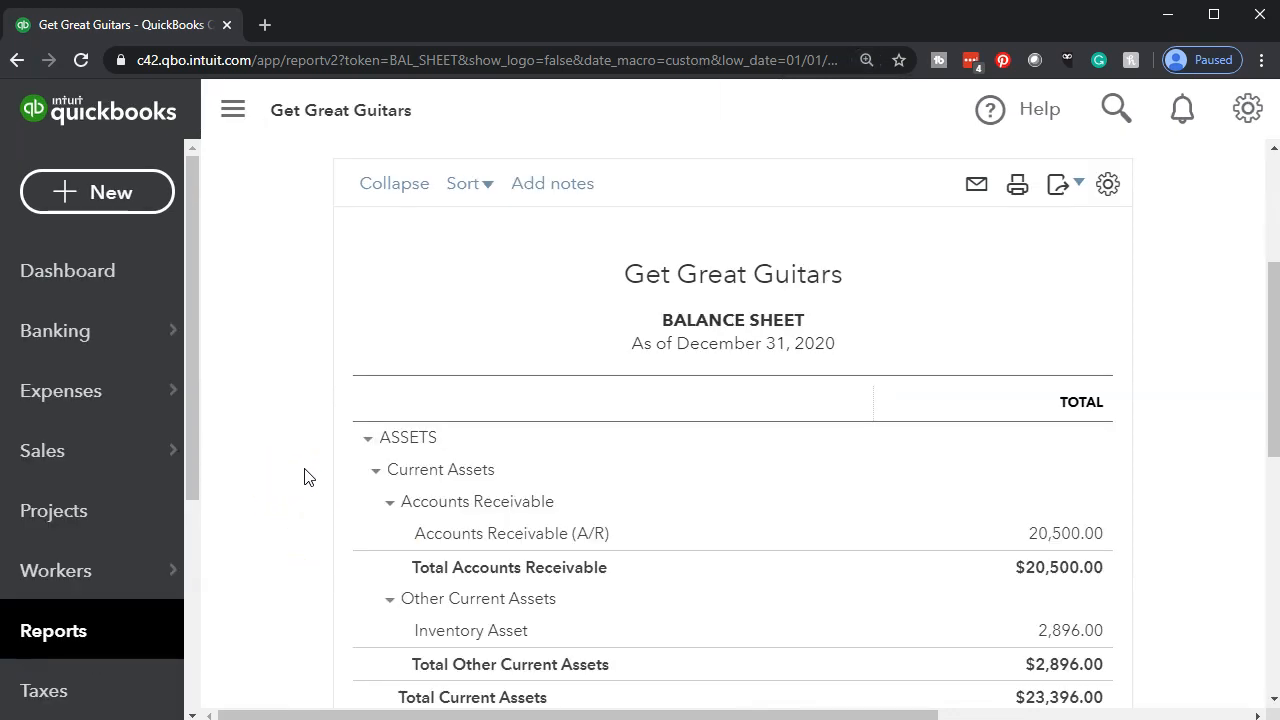
scroll(319, 471, down, 1)
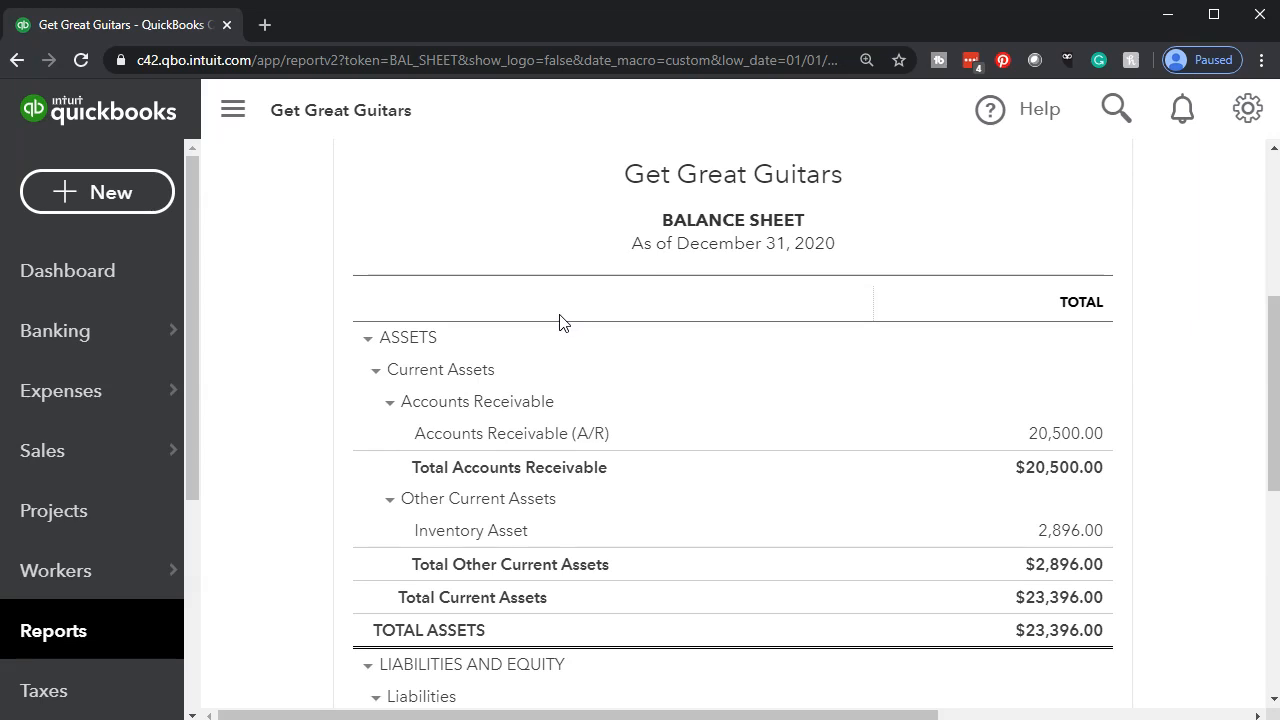
scroll(117, 517, down, 3)
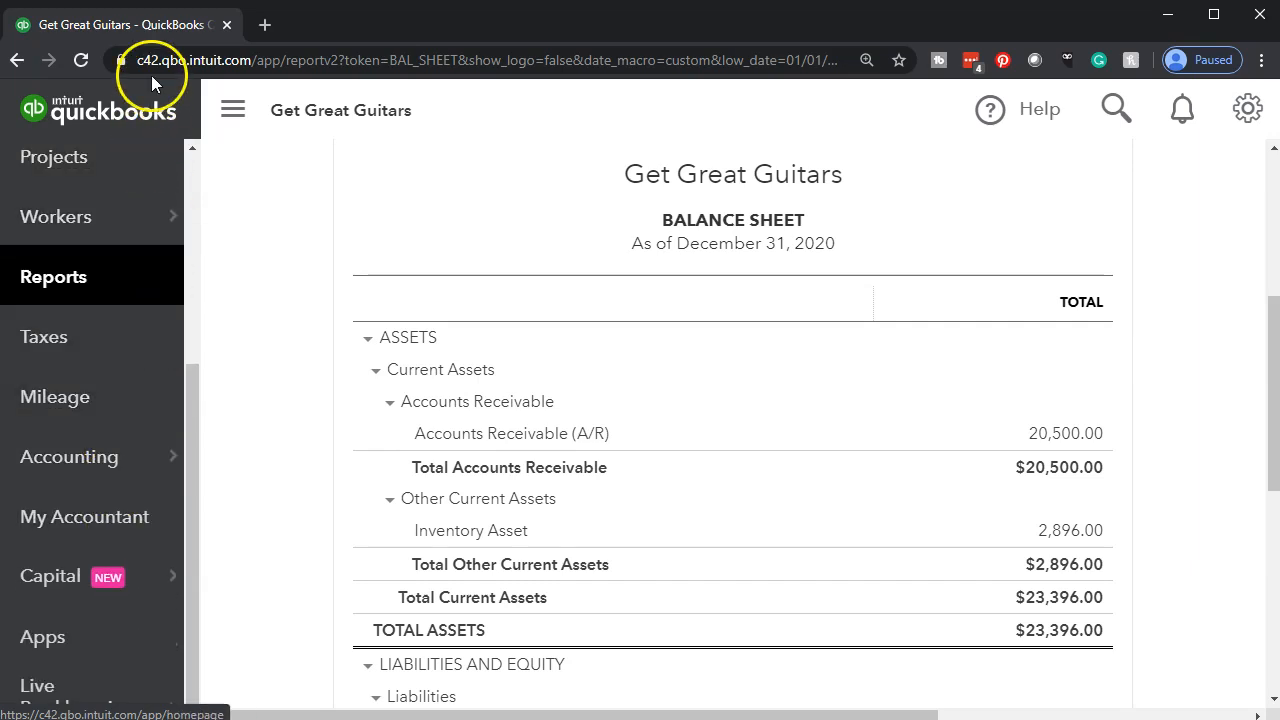
- Duplicate the Balance Sheet browser tab, then return to the original tab
right_click(178, 30)
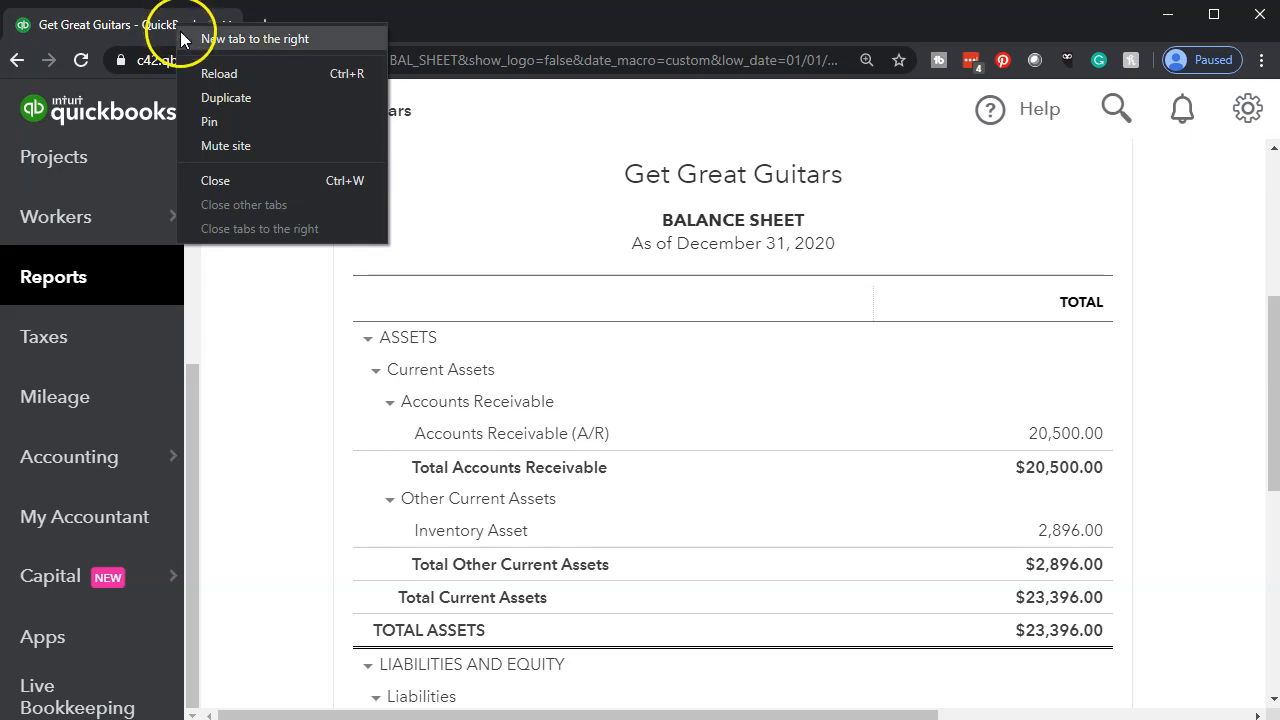
click(221, 106)
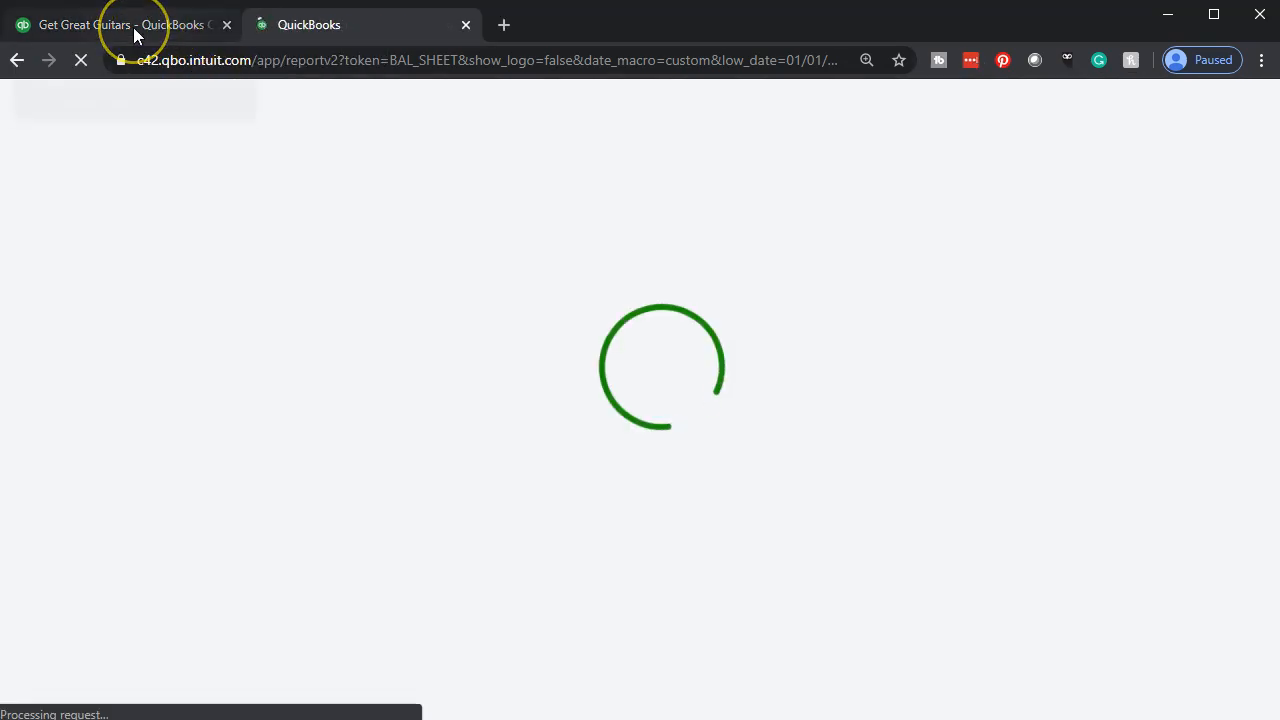
click(133, 27)
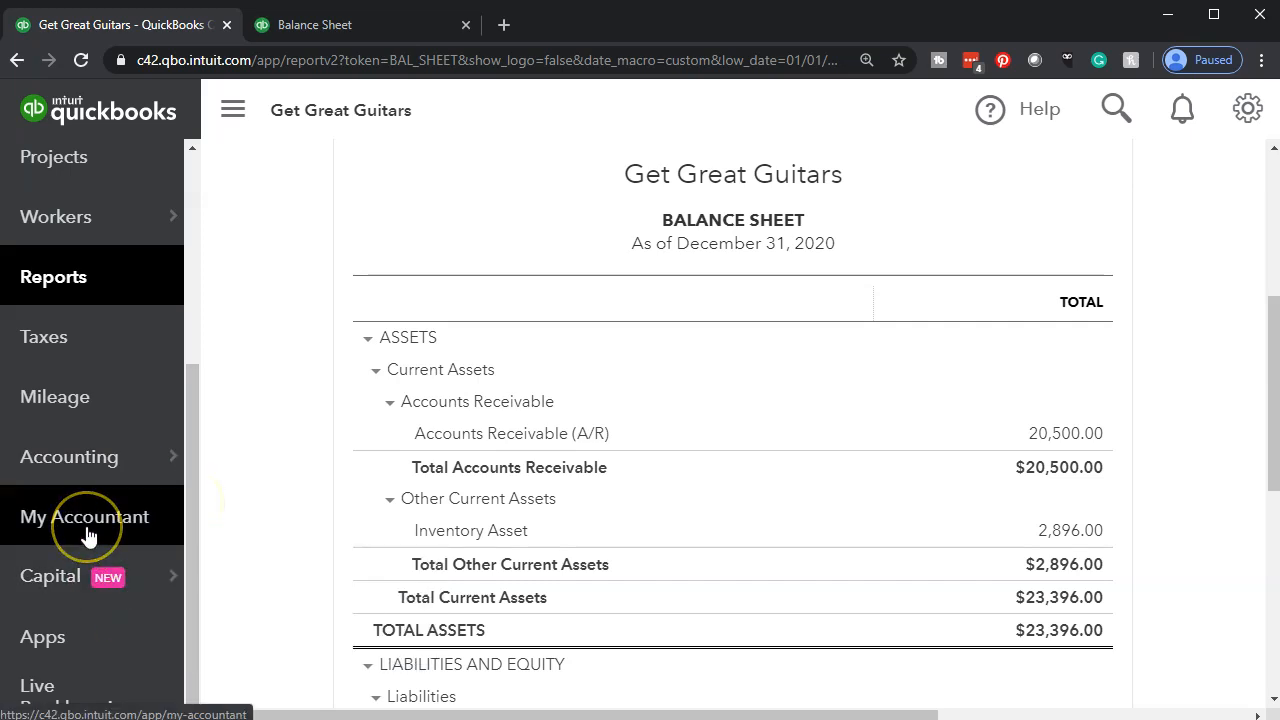
- Browse the Chart of Accounts, e.g. Accounts Payable 15,000.00 and Opening Balance Equity 2,896.00
mouse_move(79, 487)
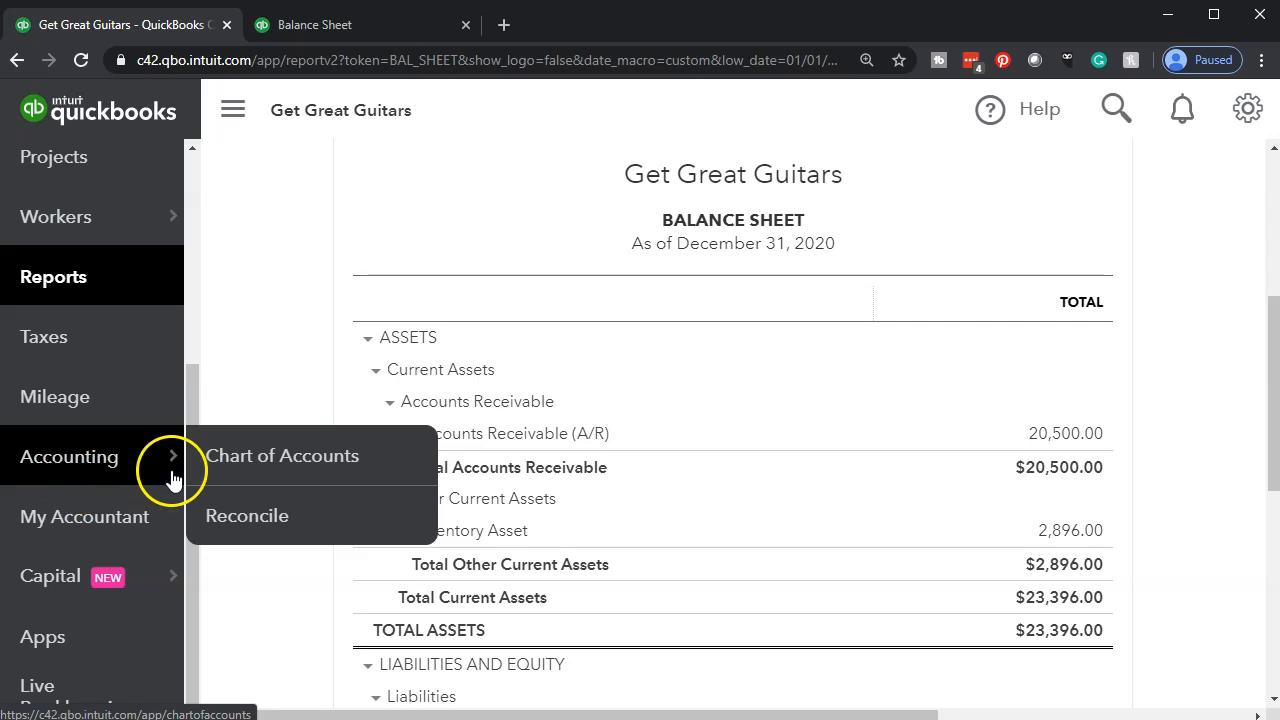
click(90, 460)
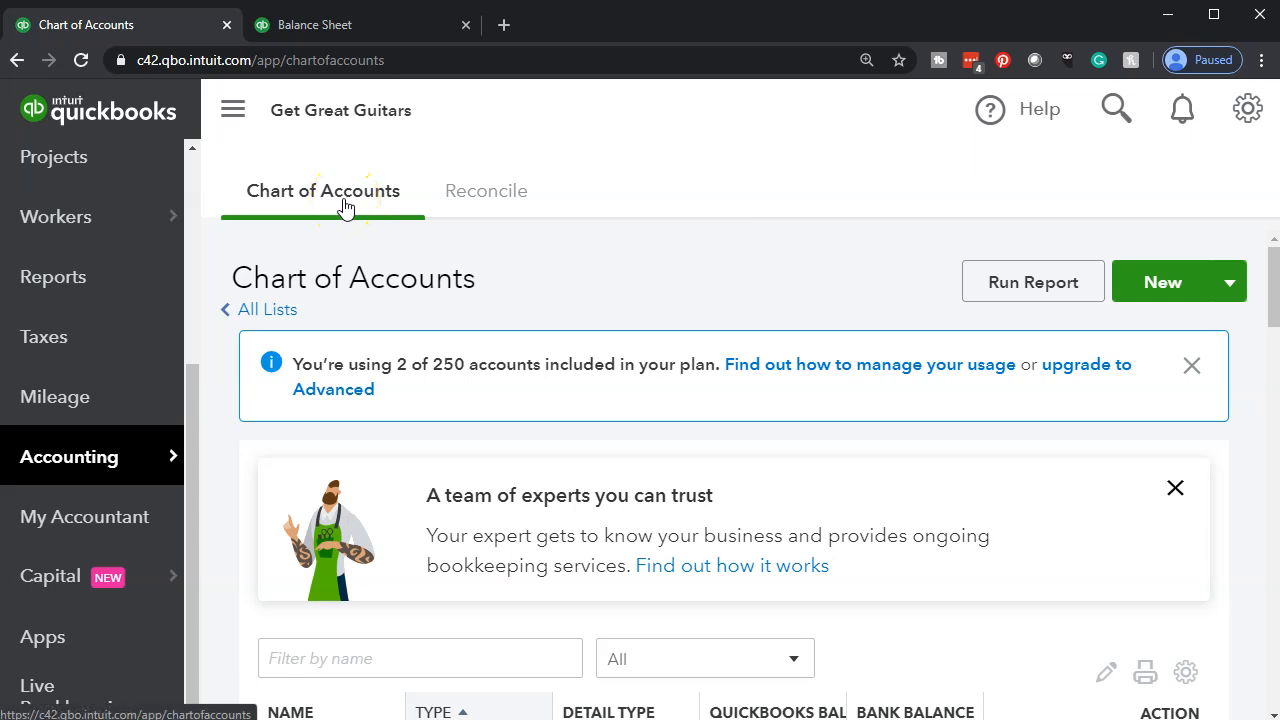
scroll(552, 264, down, 1)
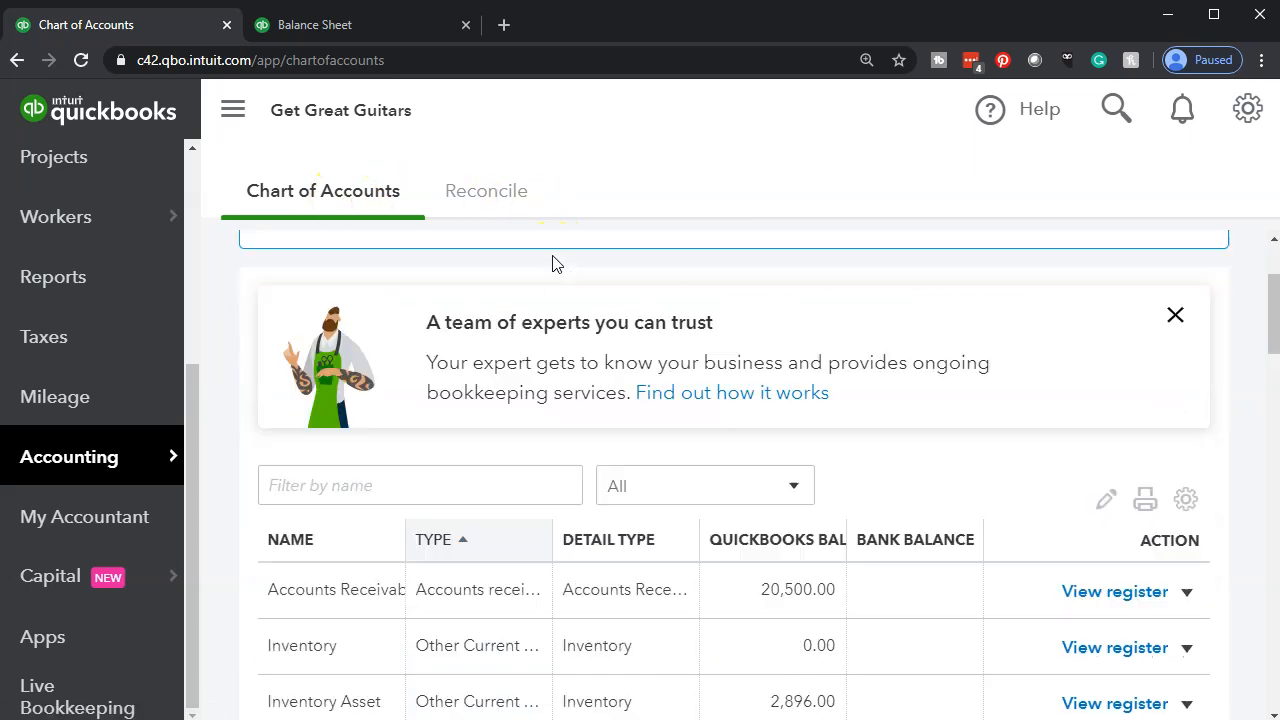
scroll(552, 264, down, 2)
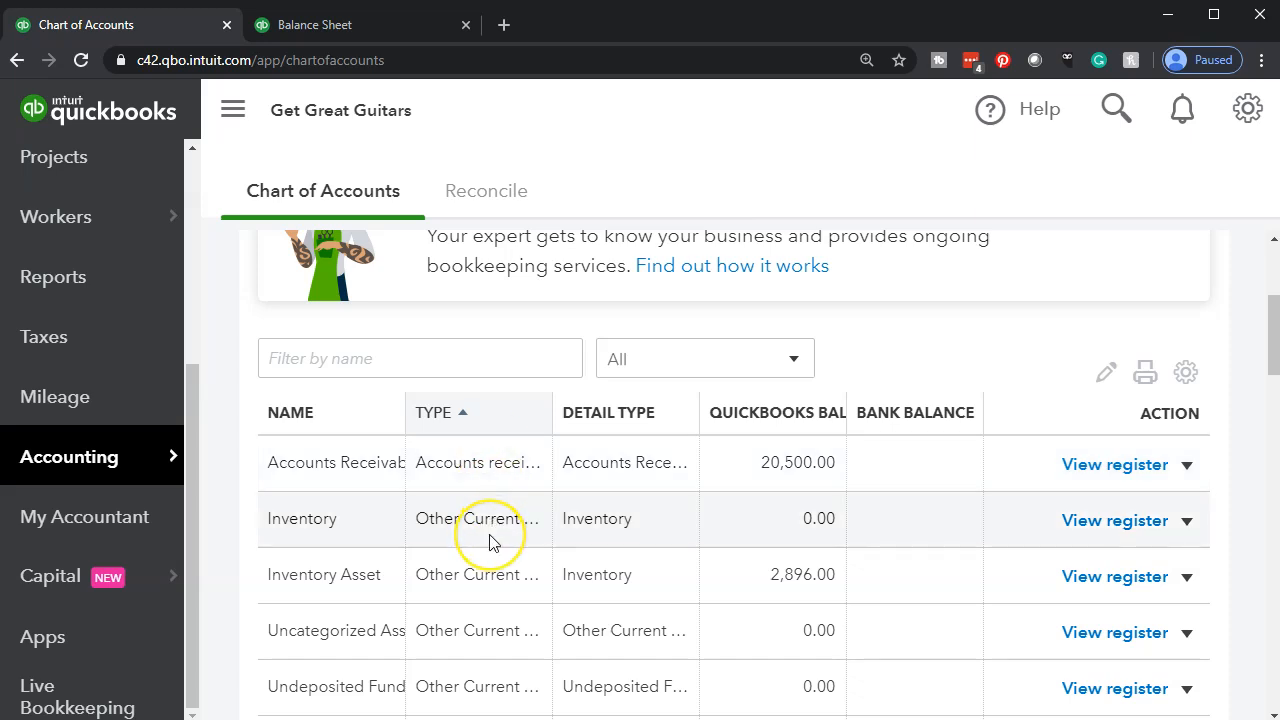
scroll(490, 540, down, 1)
scroll(490, 540, down, 1)
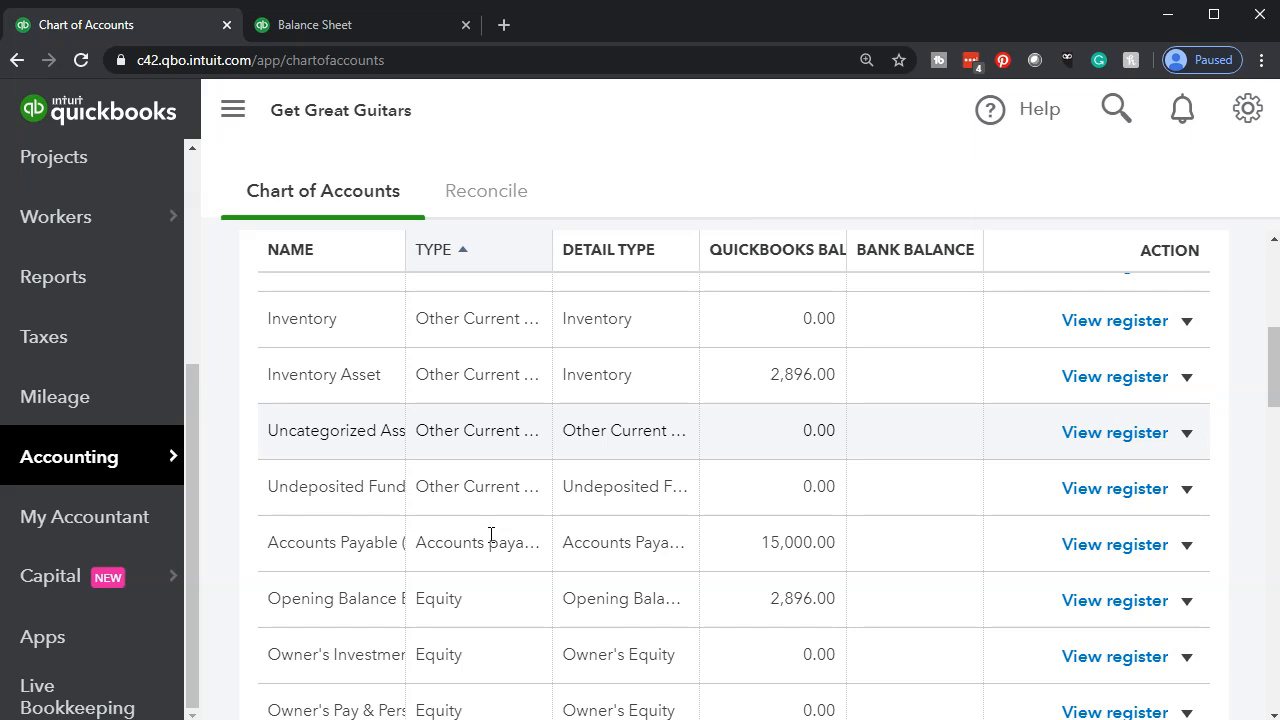
scroll(491, 535, up, 4)
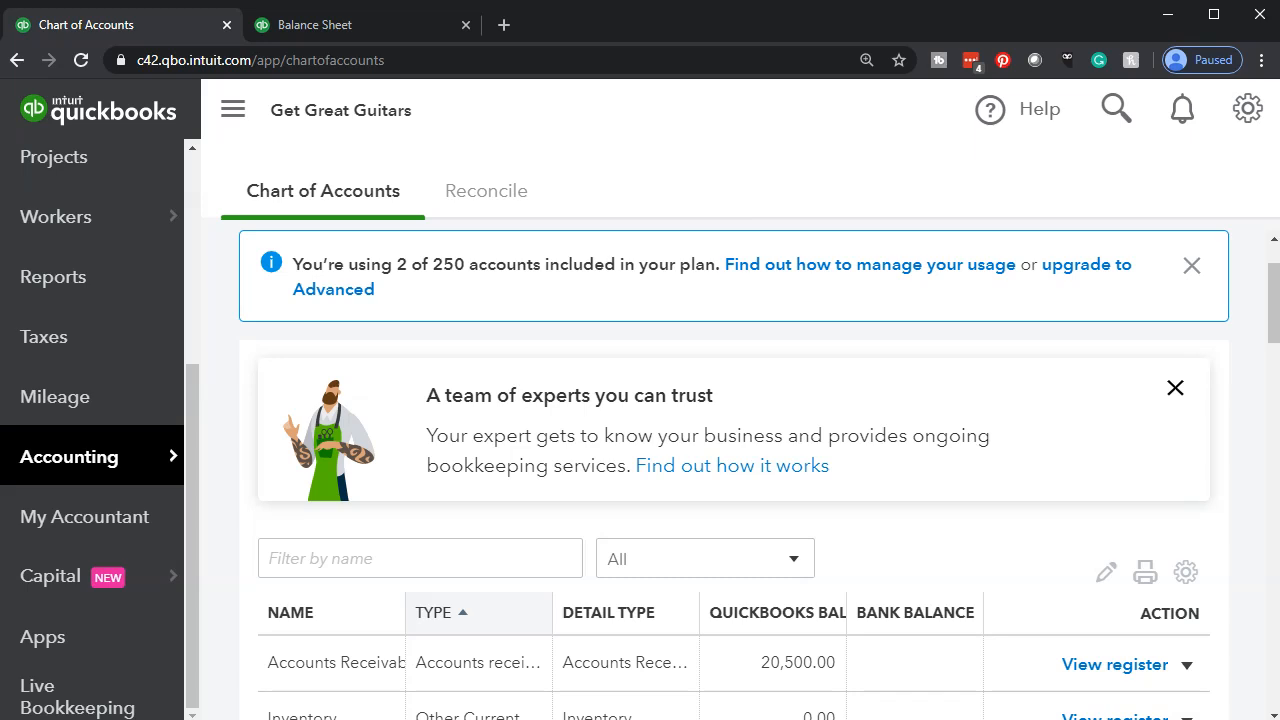
scroll(571, 614, up, 1)
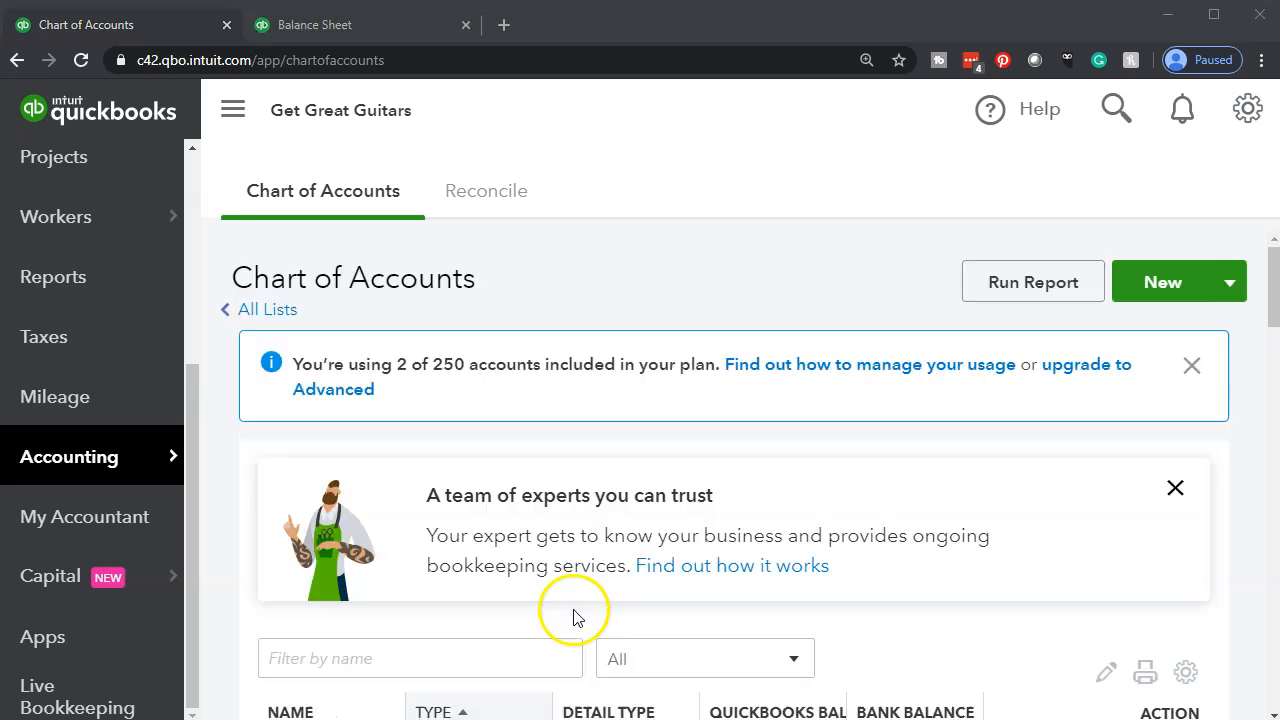
click(1230, 284)
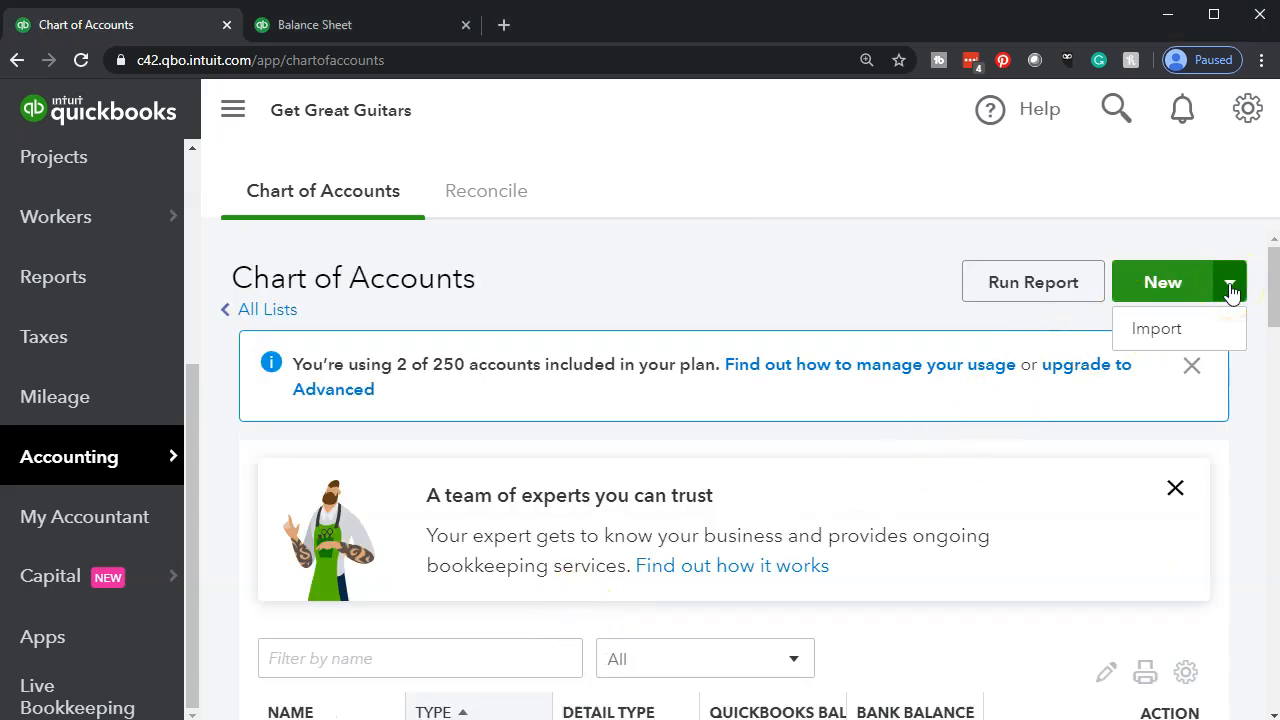
- Start a new account from the Chart of Accounts and show the Account Type choices
click(1230, 288)
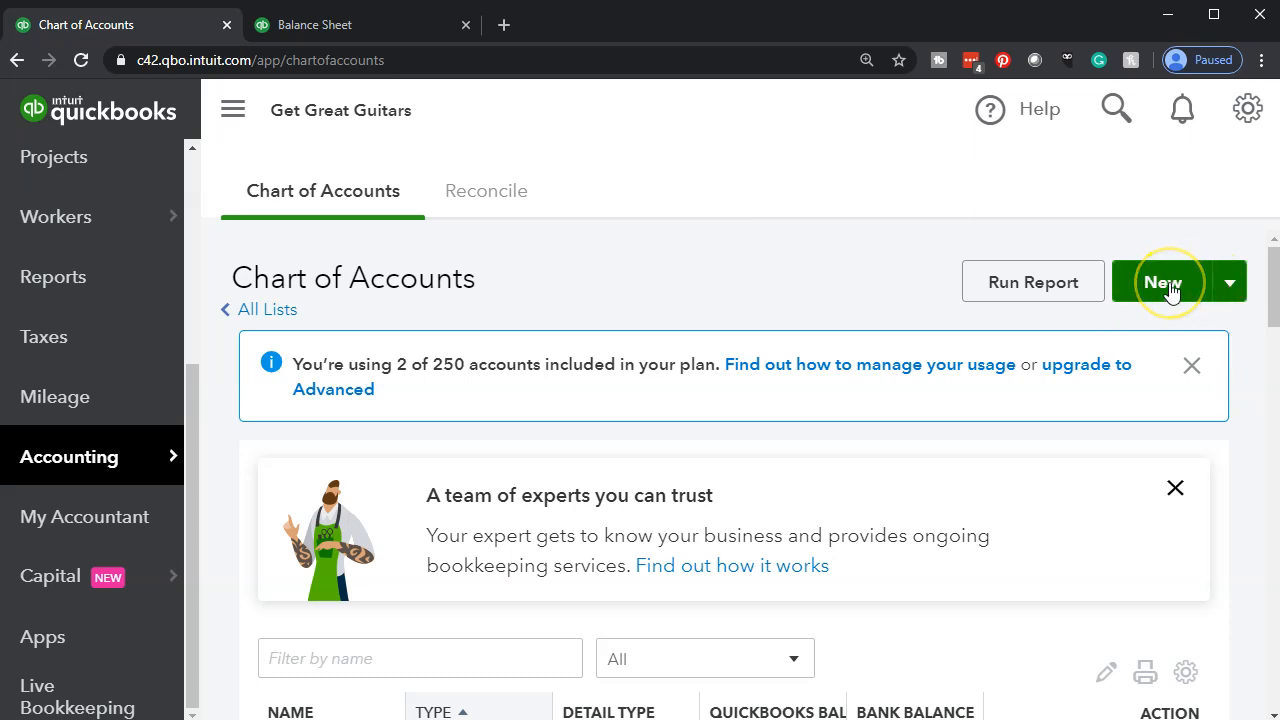
click(1172, 292)
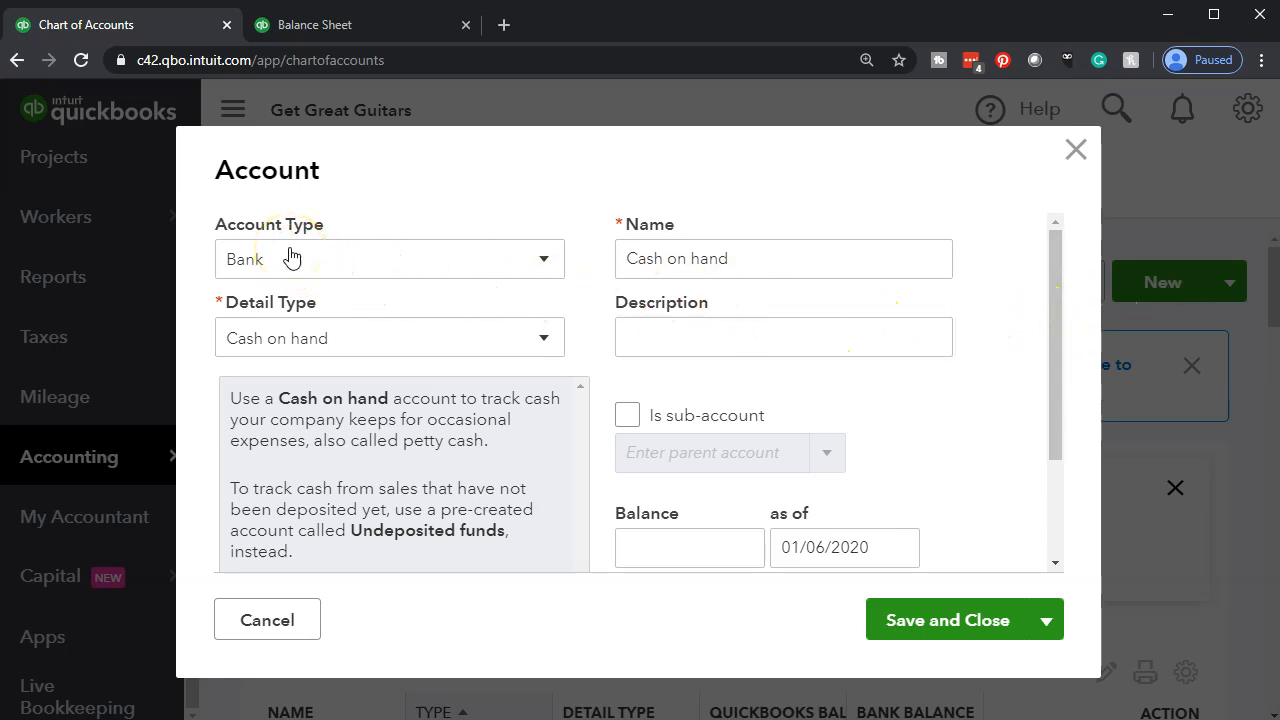
click(510, 273)
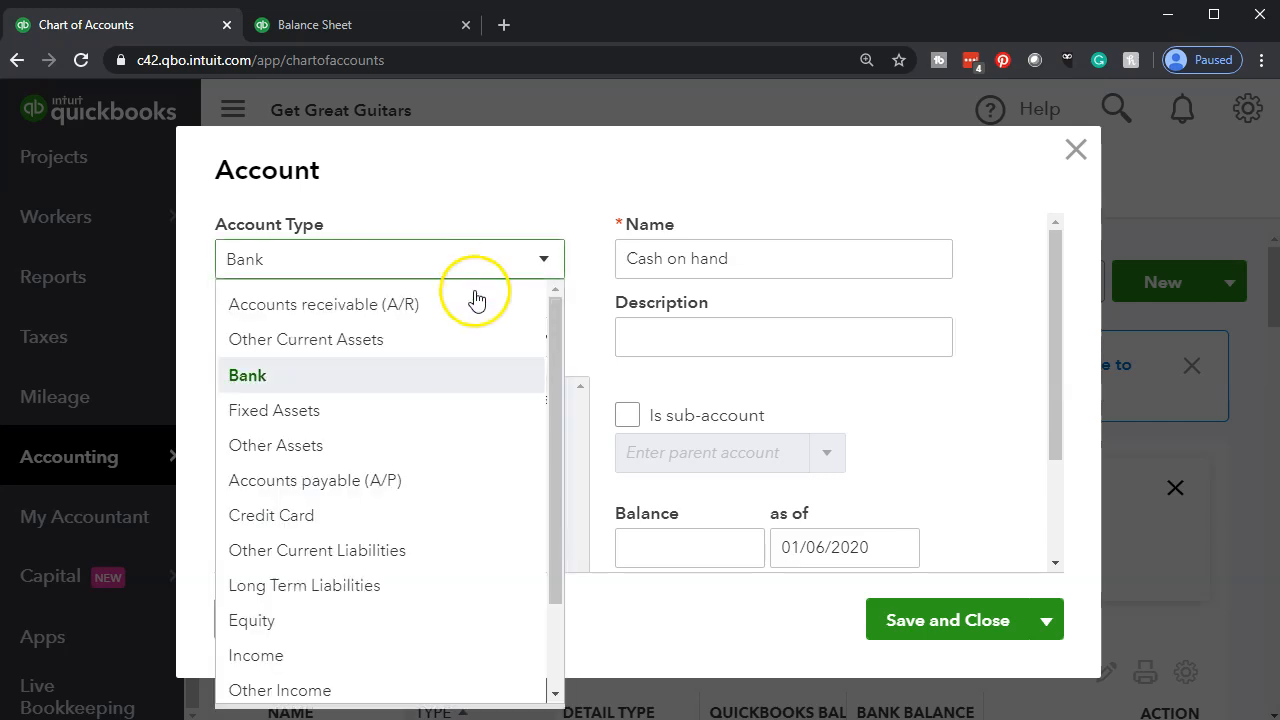
click(352, 378)
click(357, 261)
click(343, 378)
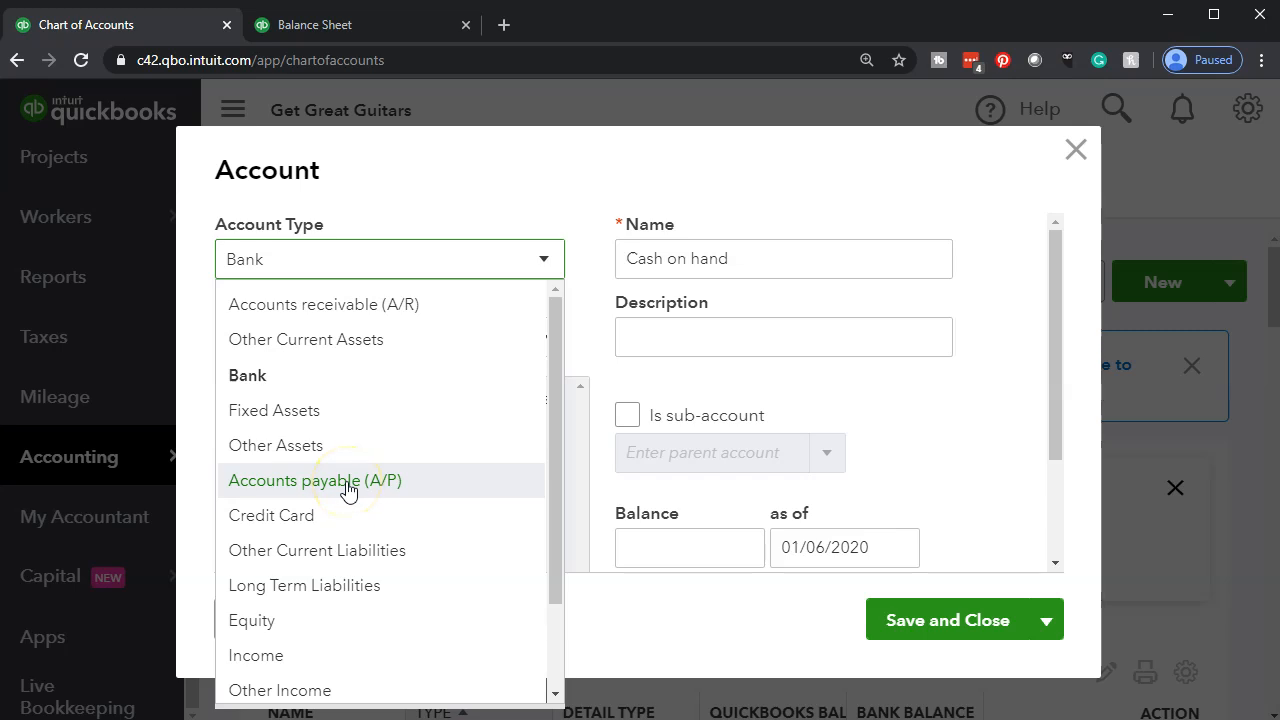
click(586, 163)
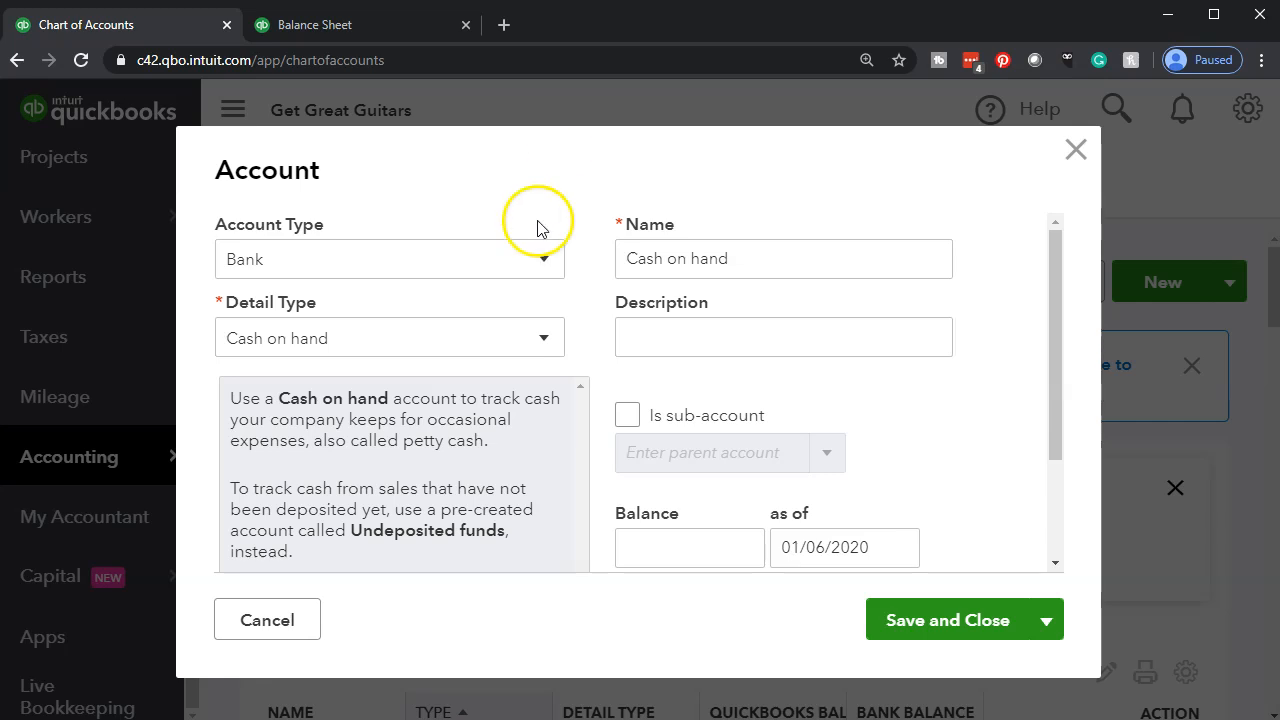
- Give the Bank account detail type Checking and the name 'Checking 4647'
click(477, 344)
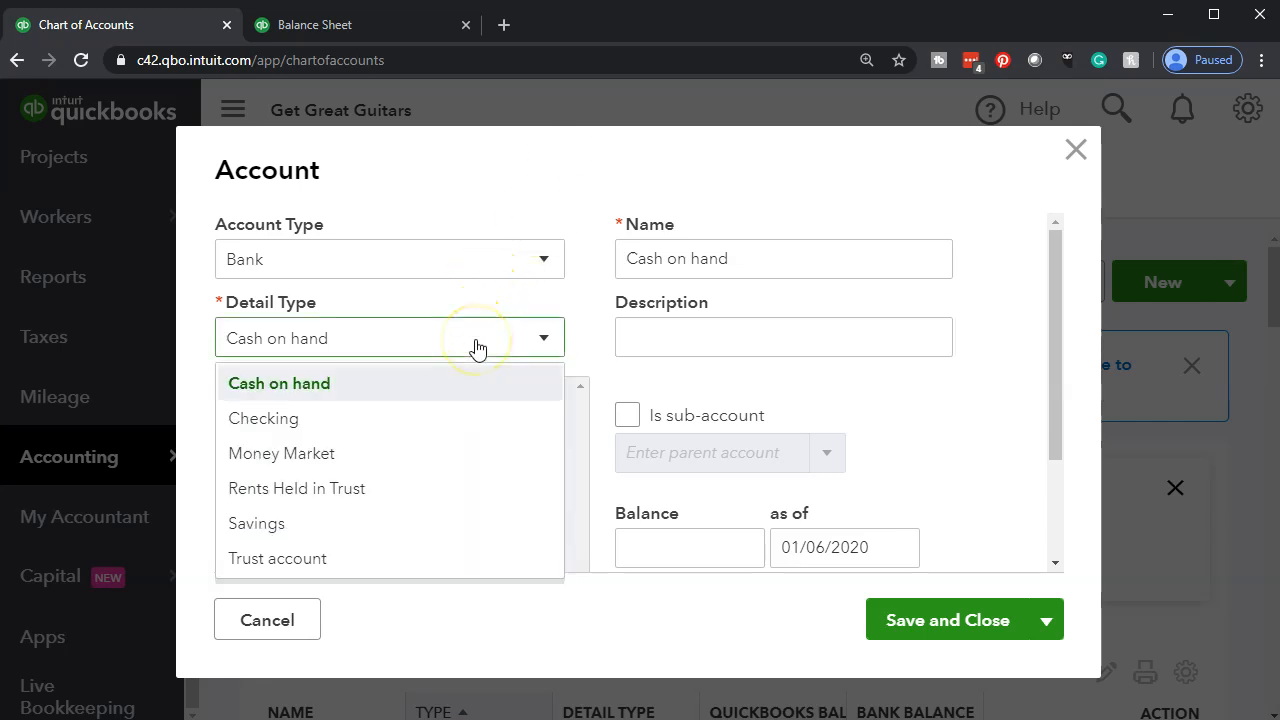
click(407, 419)
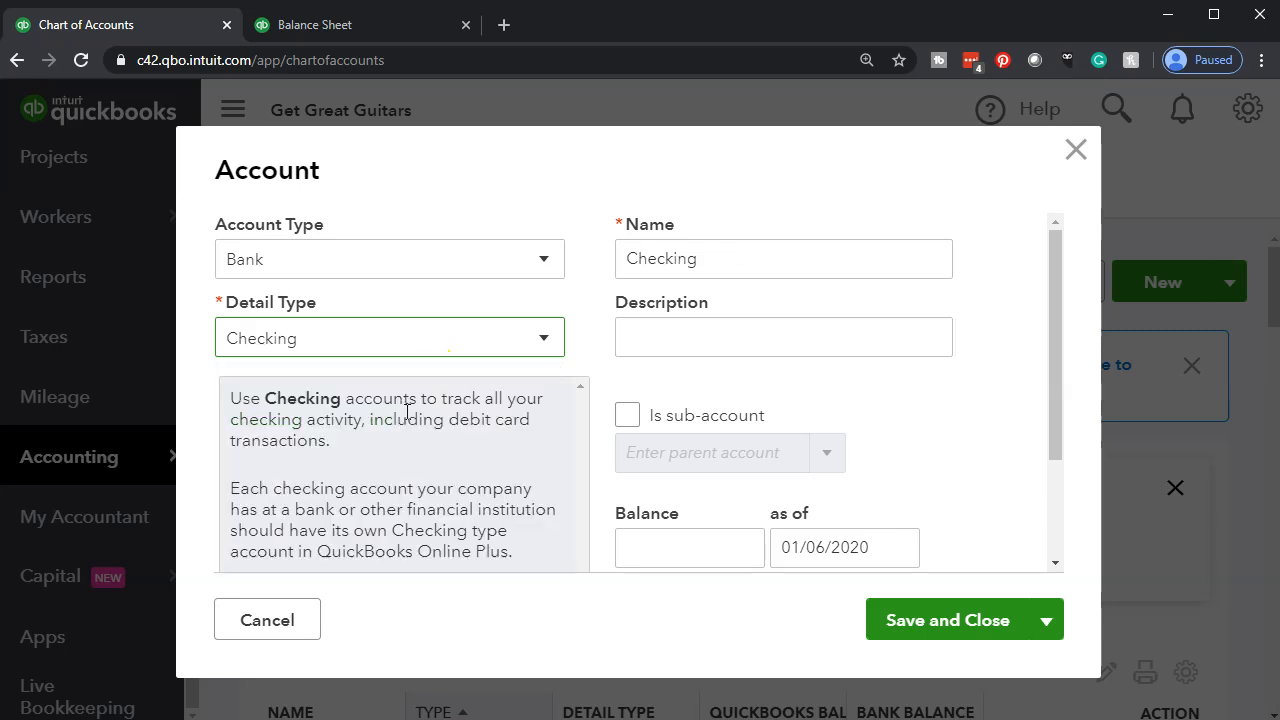
double_click(732, 261)
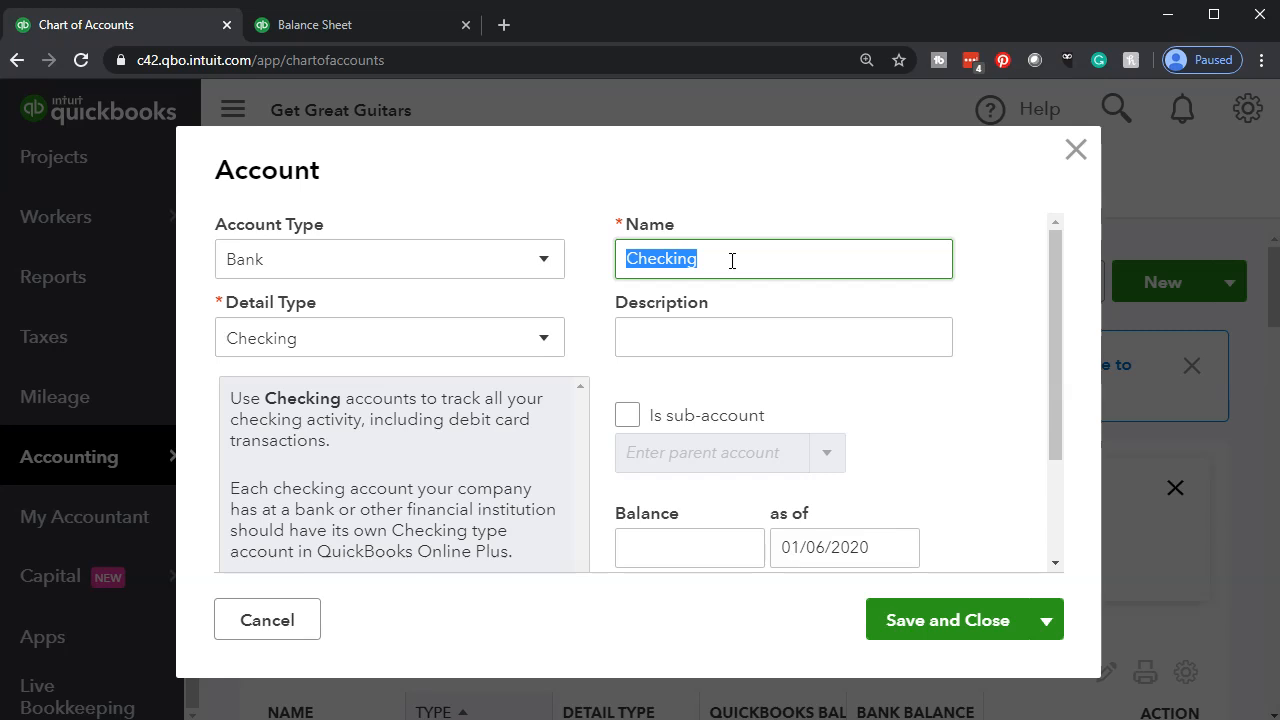
click(732, 261)
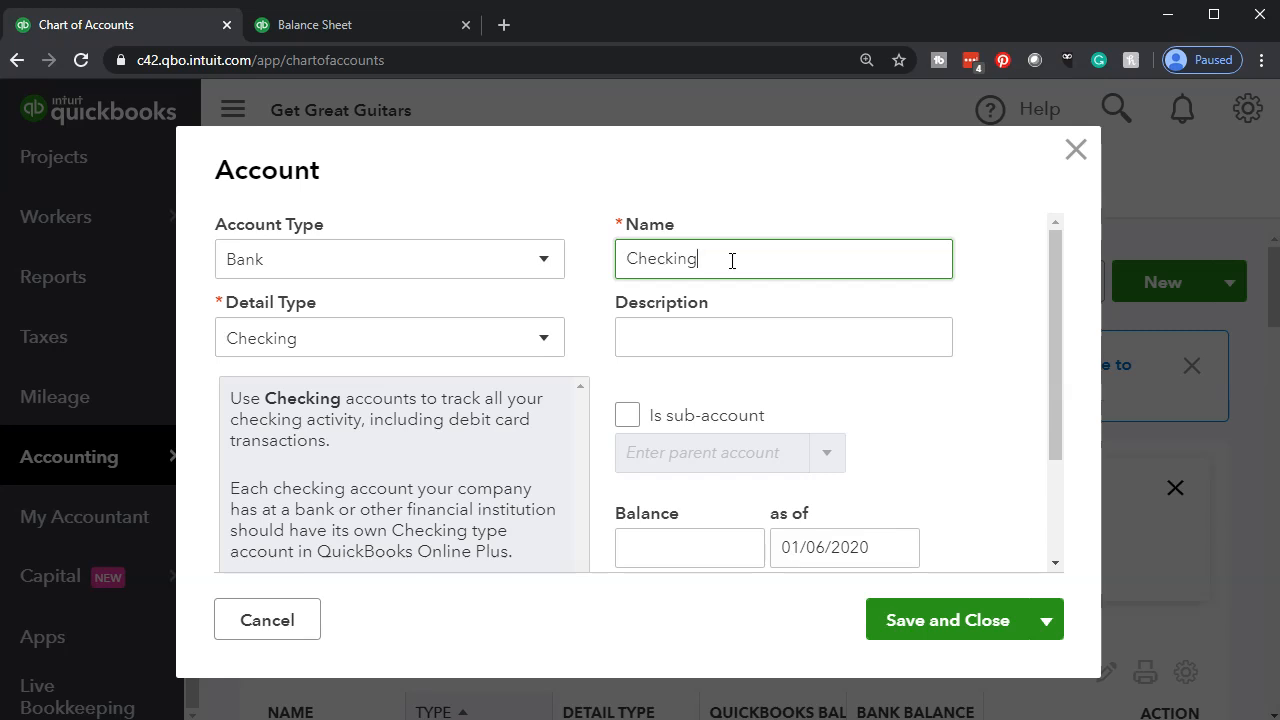
text(4647)
click(730, 338)
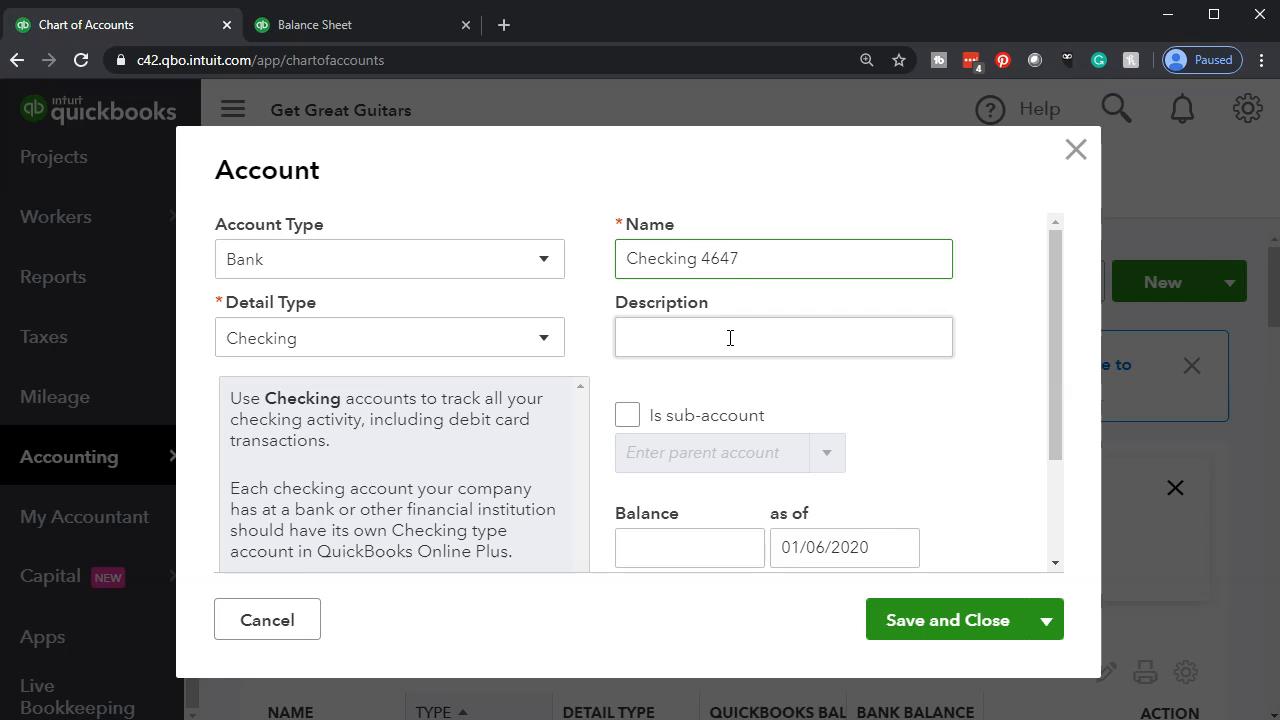
click(802, 252)
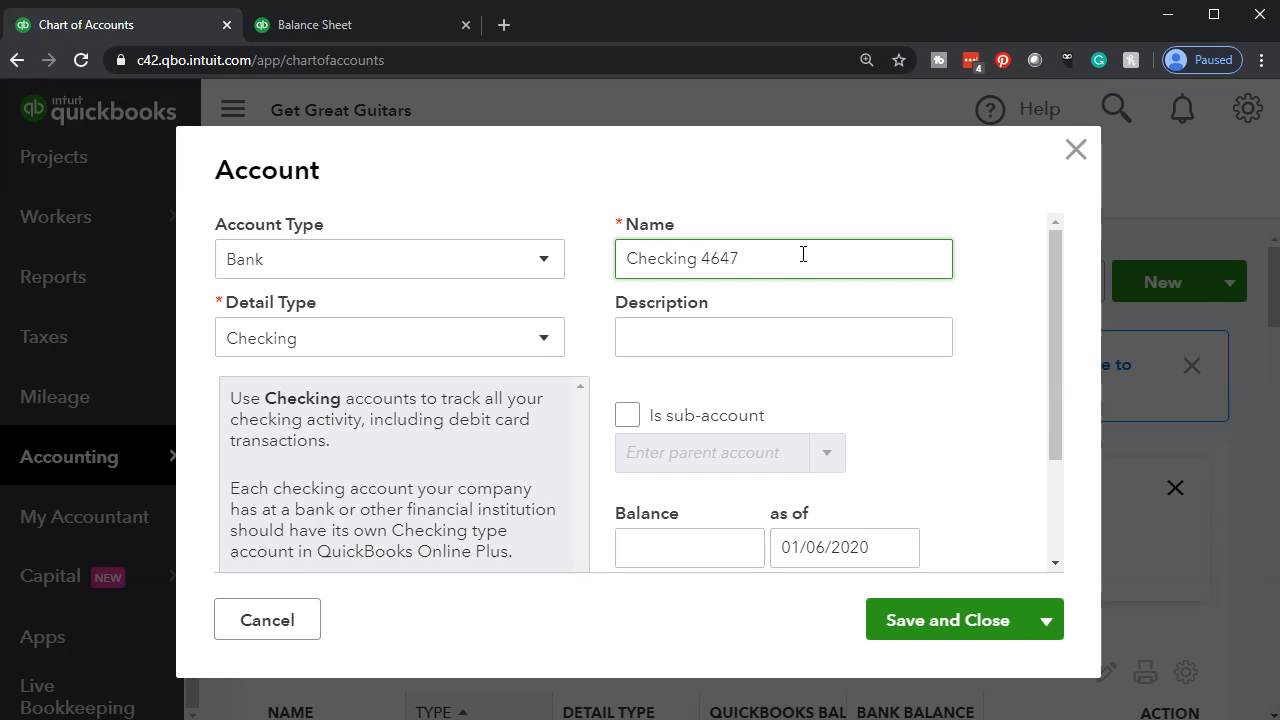
click(774, 326)
scroll(774, 326, down, 1)
click(748, 350)
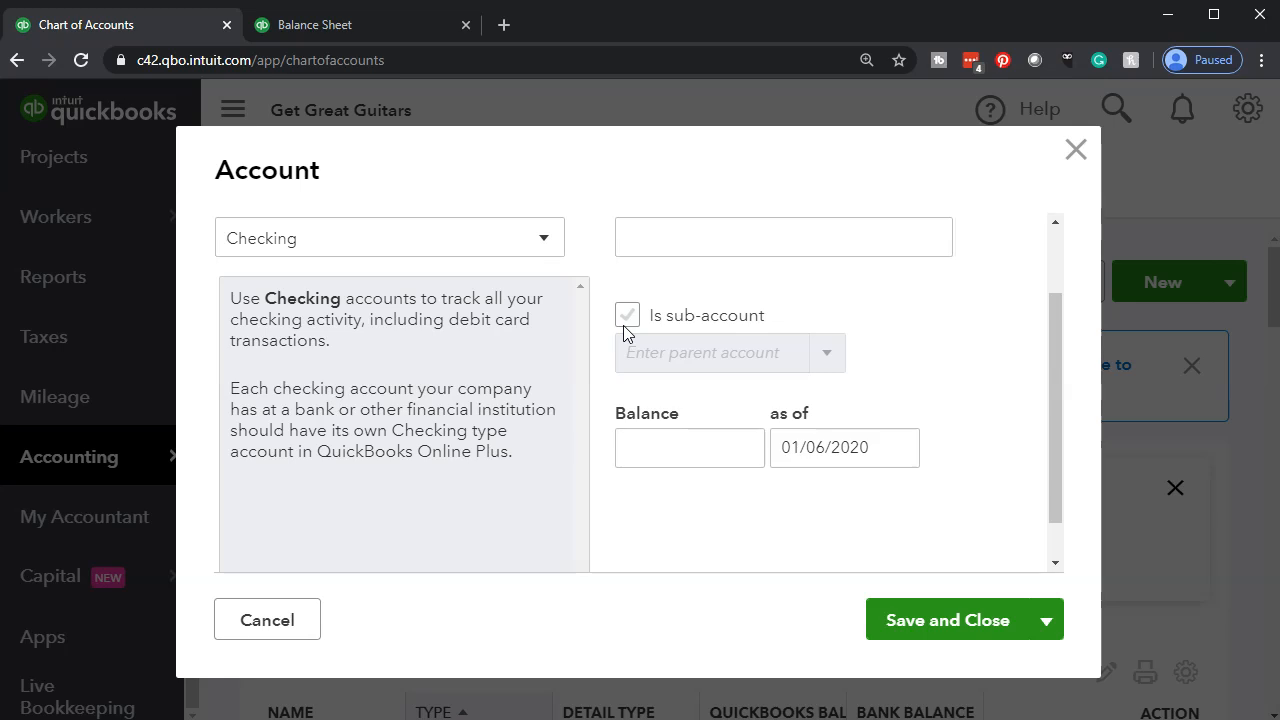
click(662, 460)
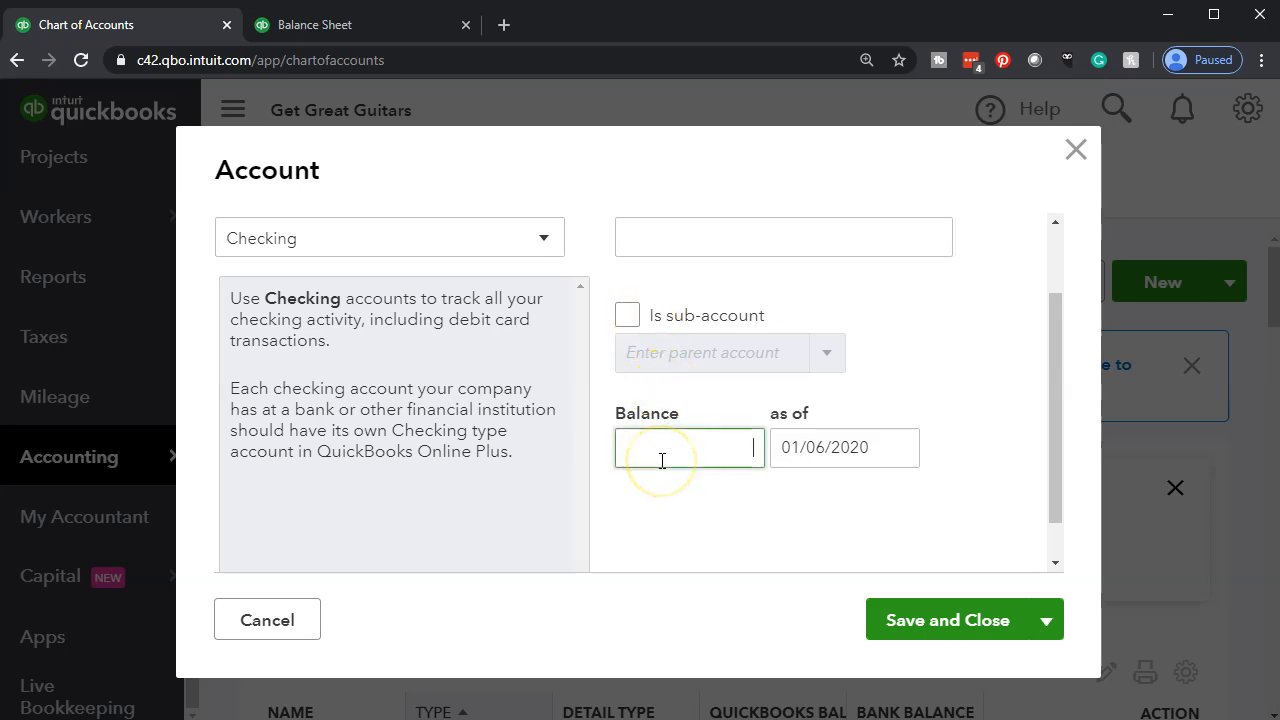
- Enter an opening balance of 25,000.00 as of 12/31/2019 and save Checking 4647
text(25000)
key(Tab)
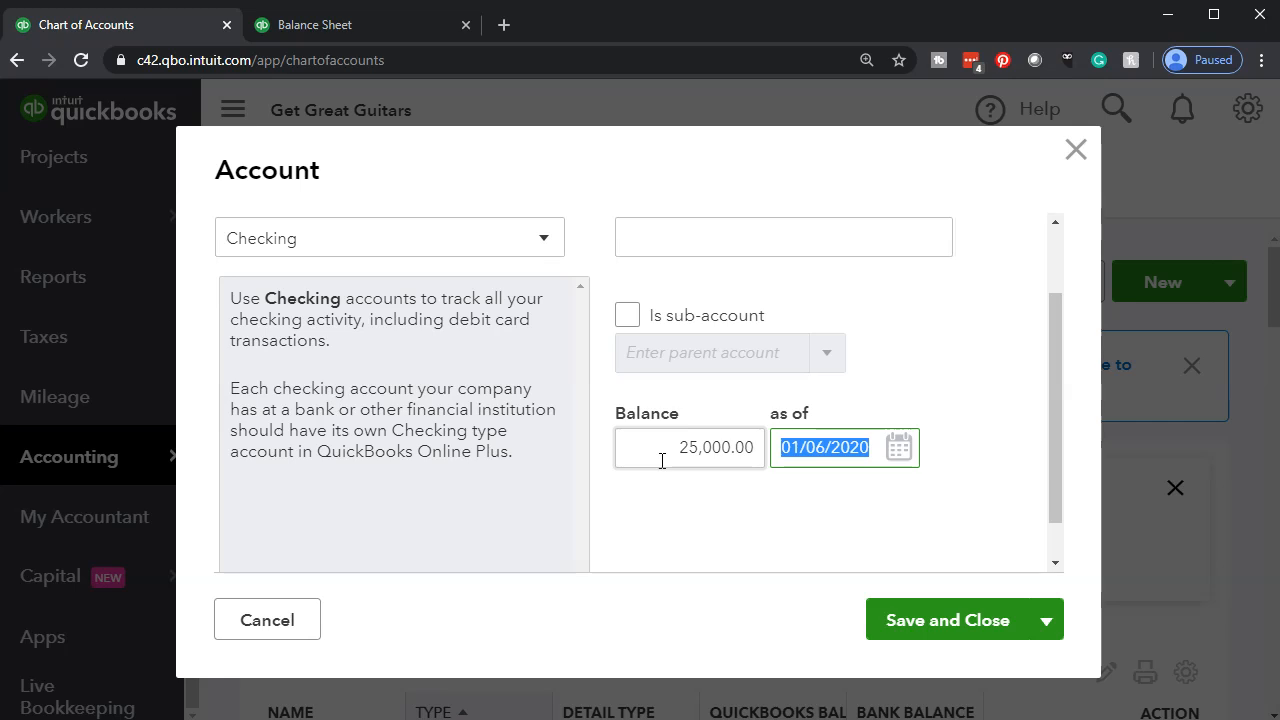
text(123119)
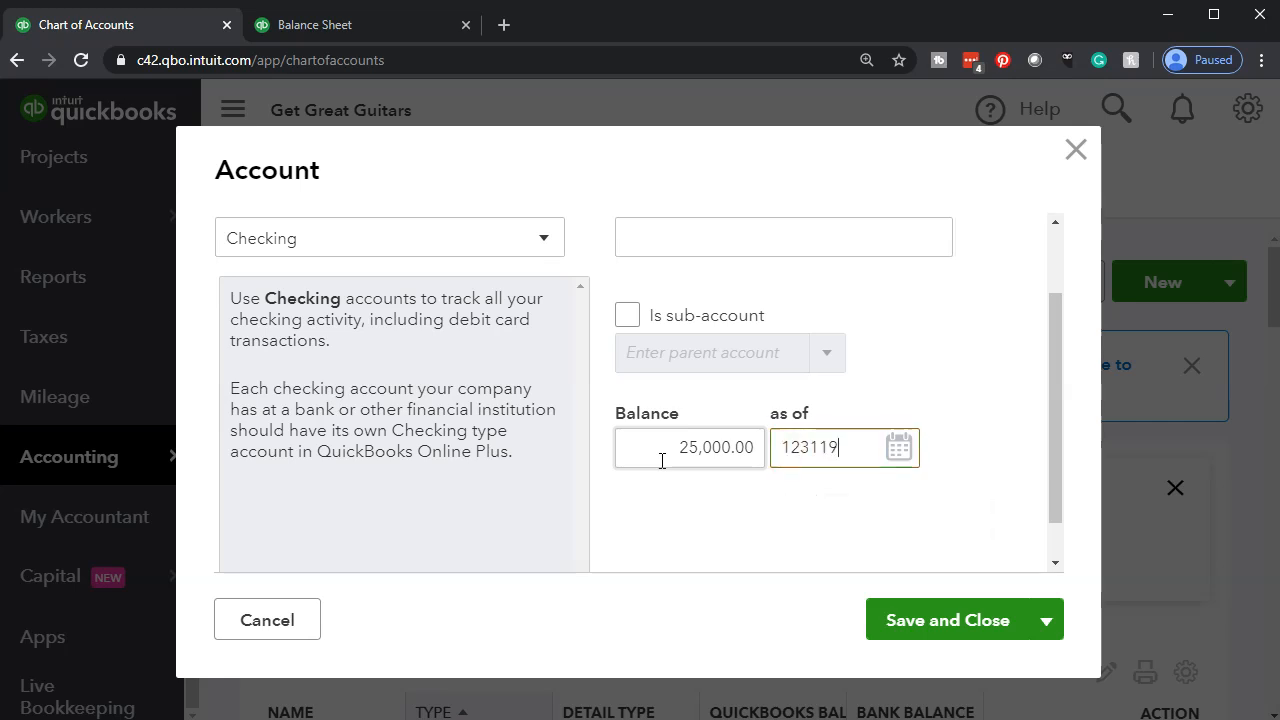
key(Tab)
click(660, 497)
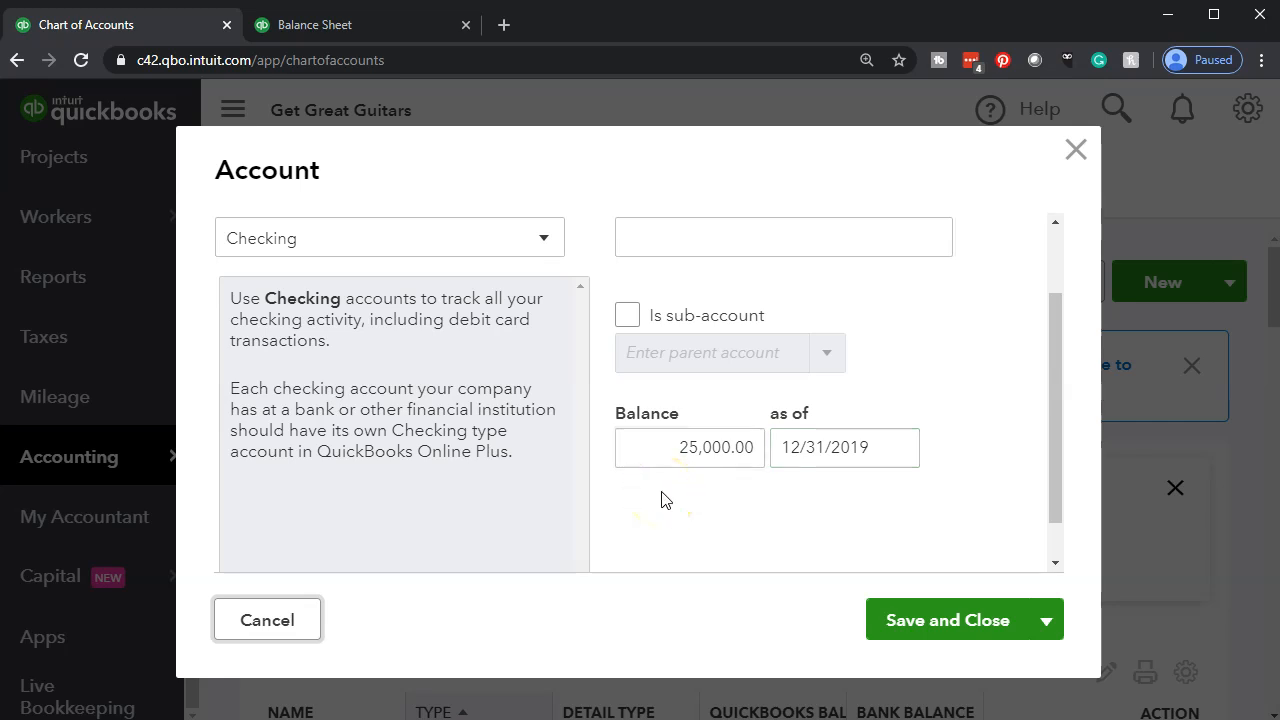
click(688, 496)
click(940, 643)
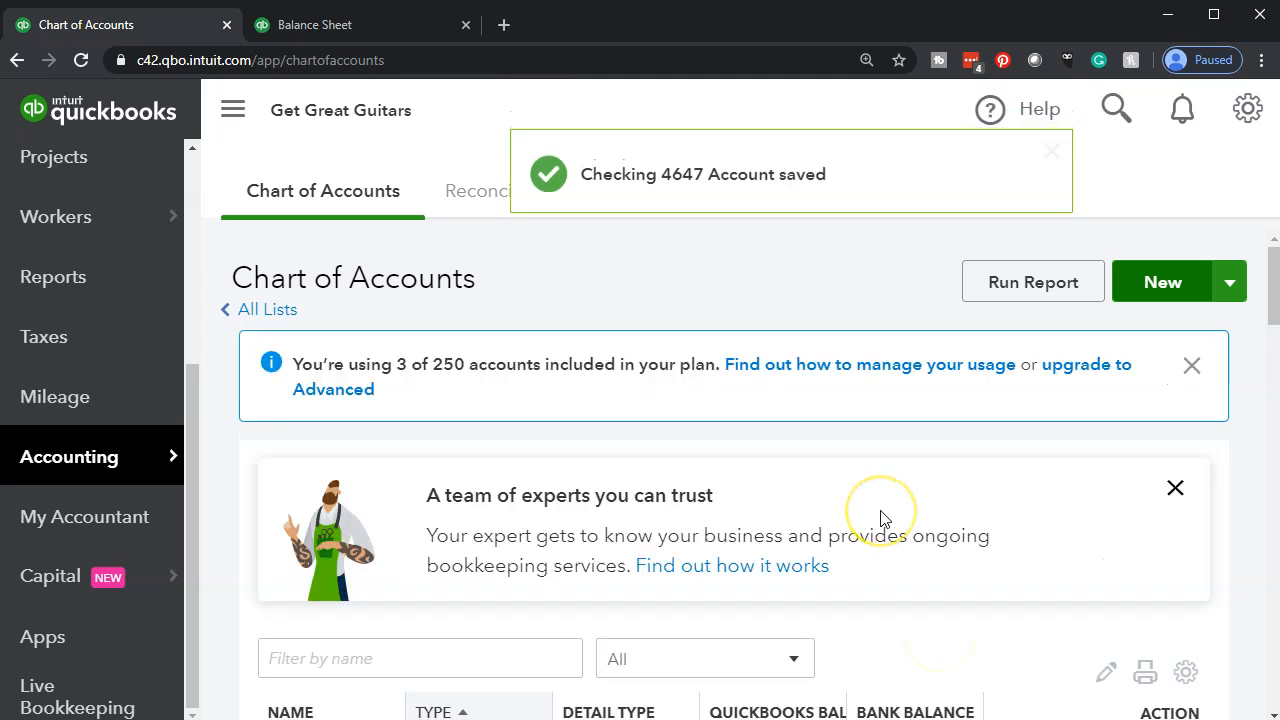
- Widen the Type column of the account list to confirm Checking 4647 is a Bank account
scroll(880, 518, down, 3)
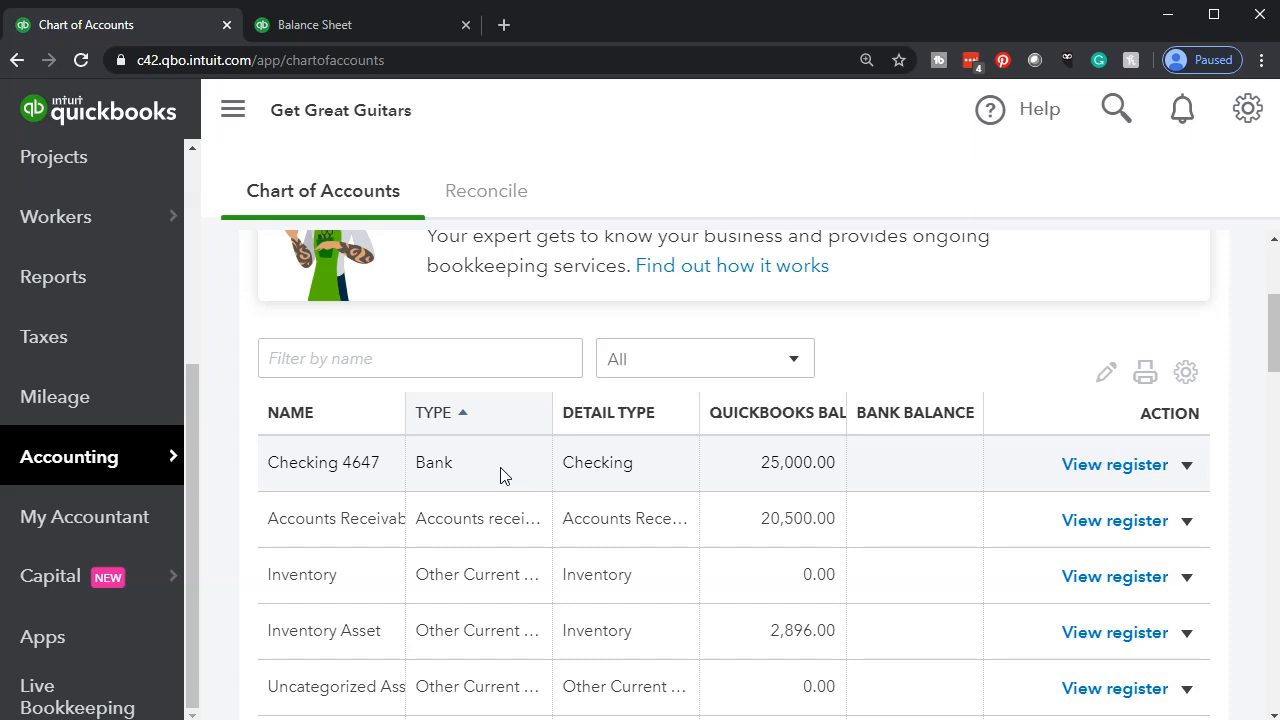
drag(549, 412, 735, 420)
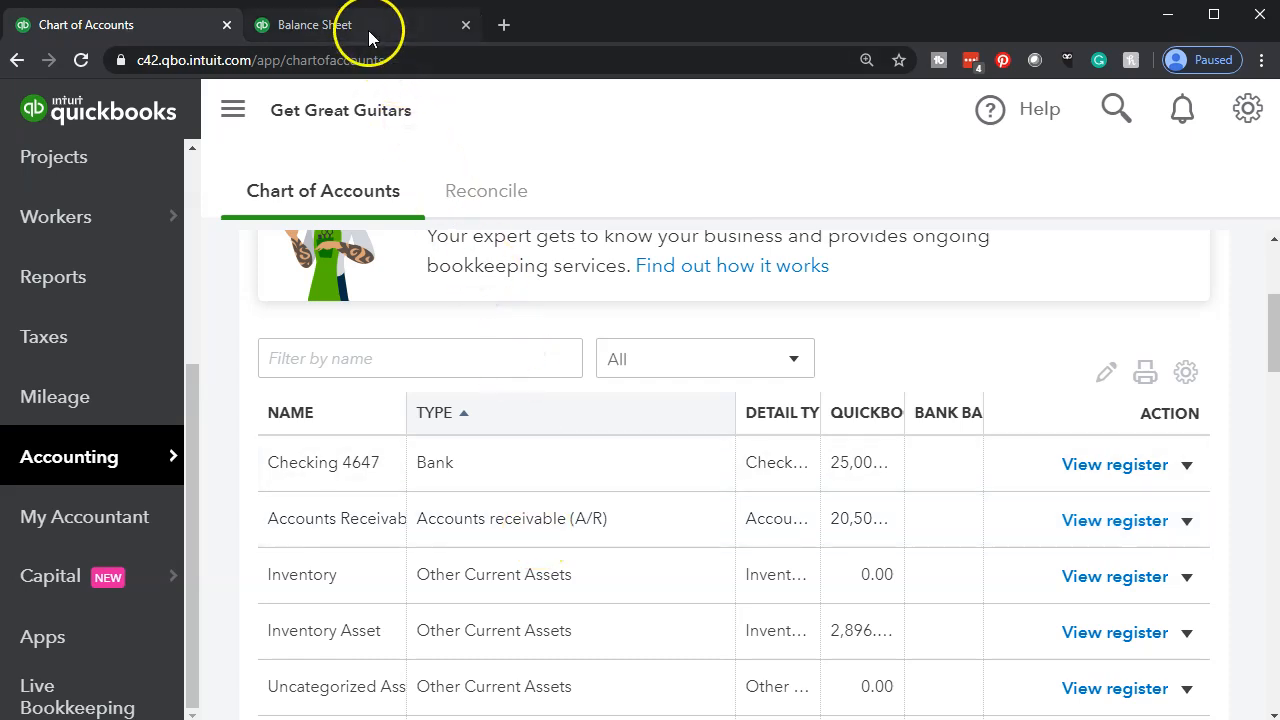
click(367, 27)
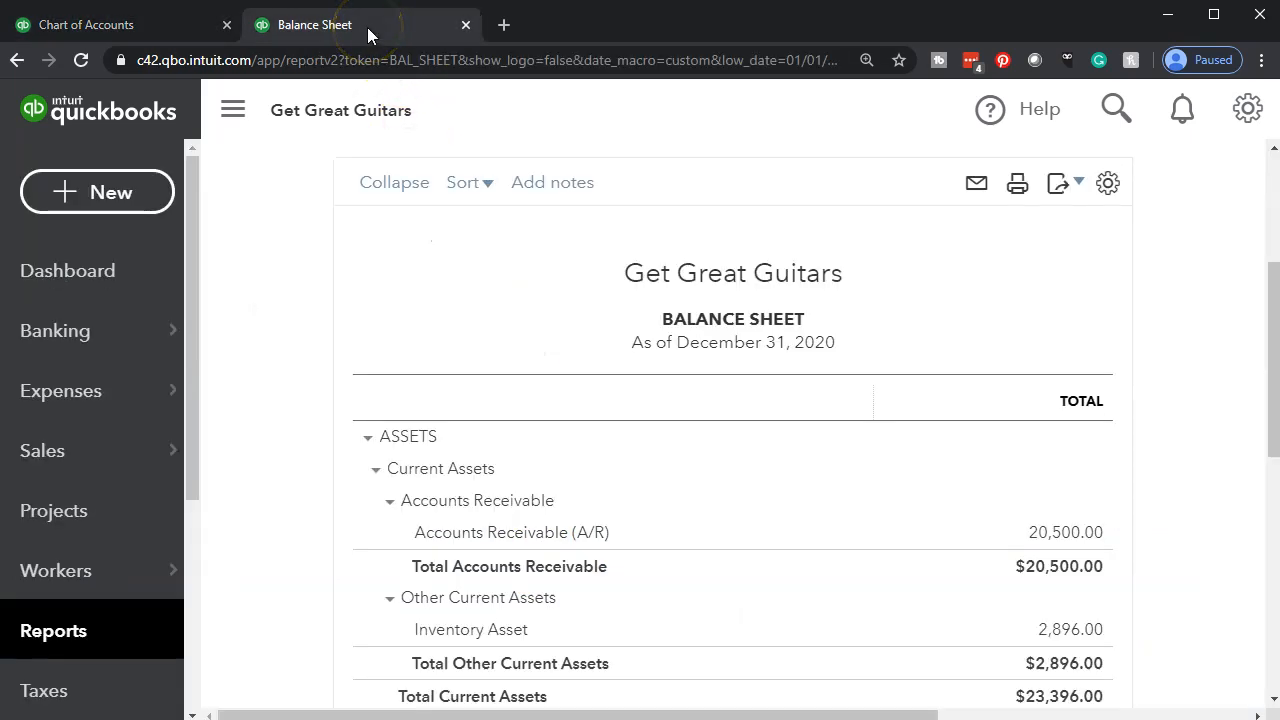
- Reload the Balance Sheet and expand Bank Accounts to show Checking 4647 at 25,000.00
click(503, 58)
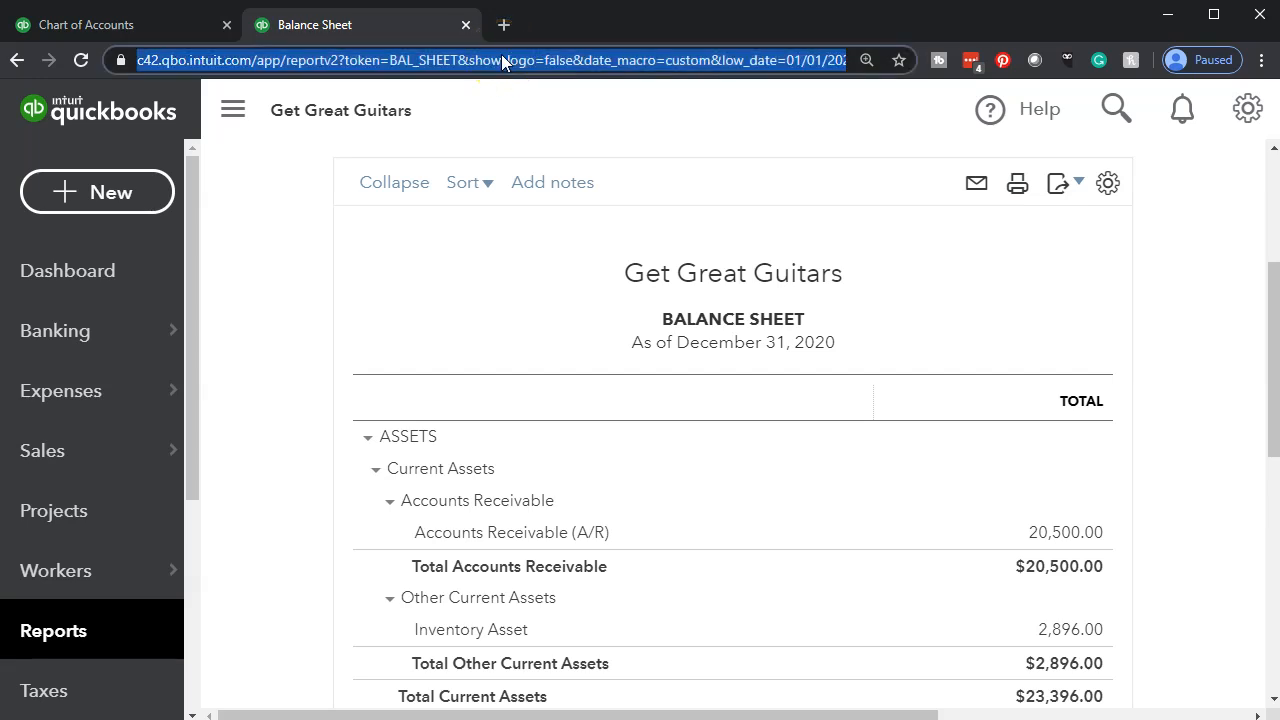
key(Return)
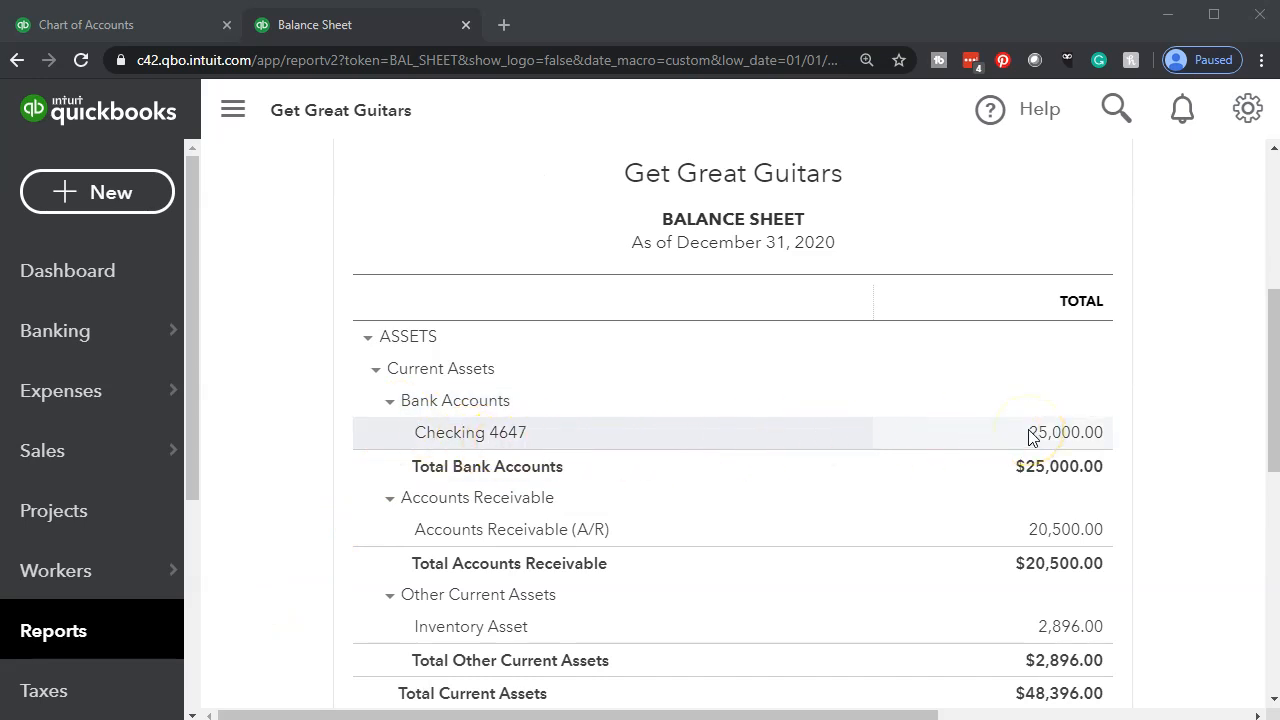
click(389, 404)
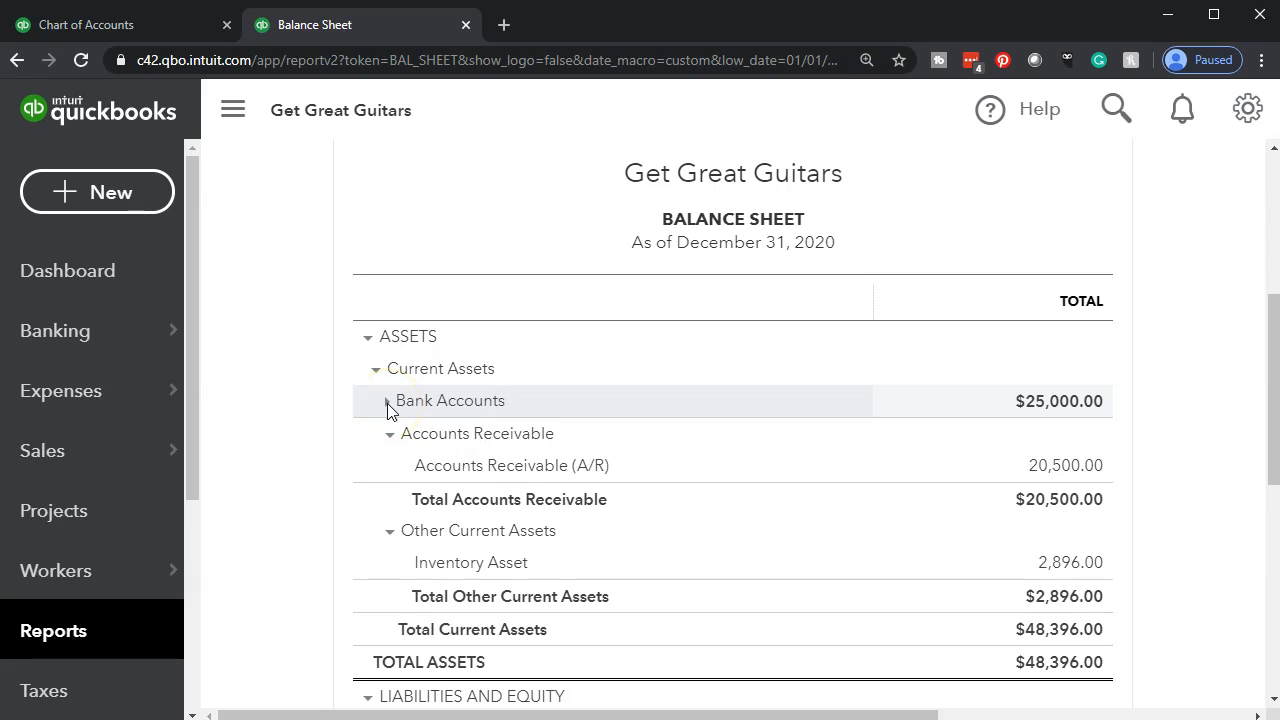
click(389, 404)
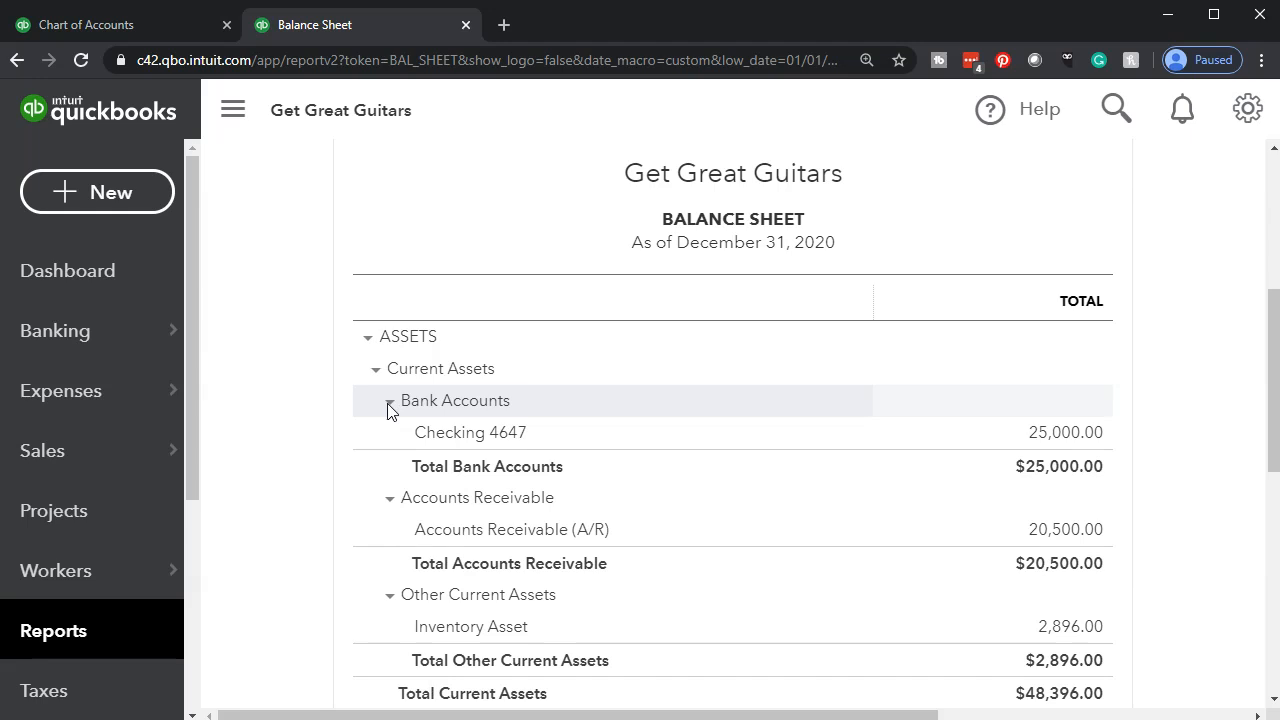
click(389, 404)
click(389, 404)
click(389, 404)
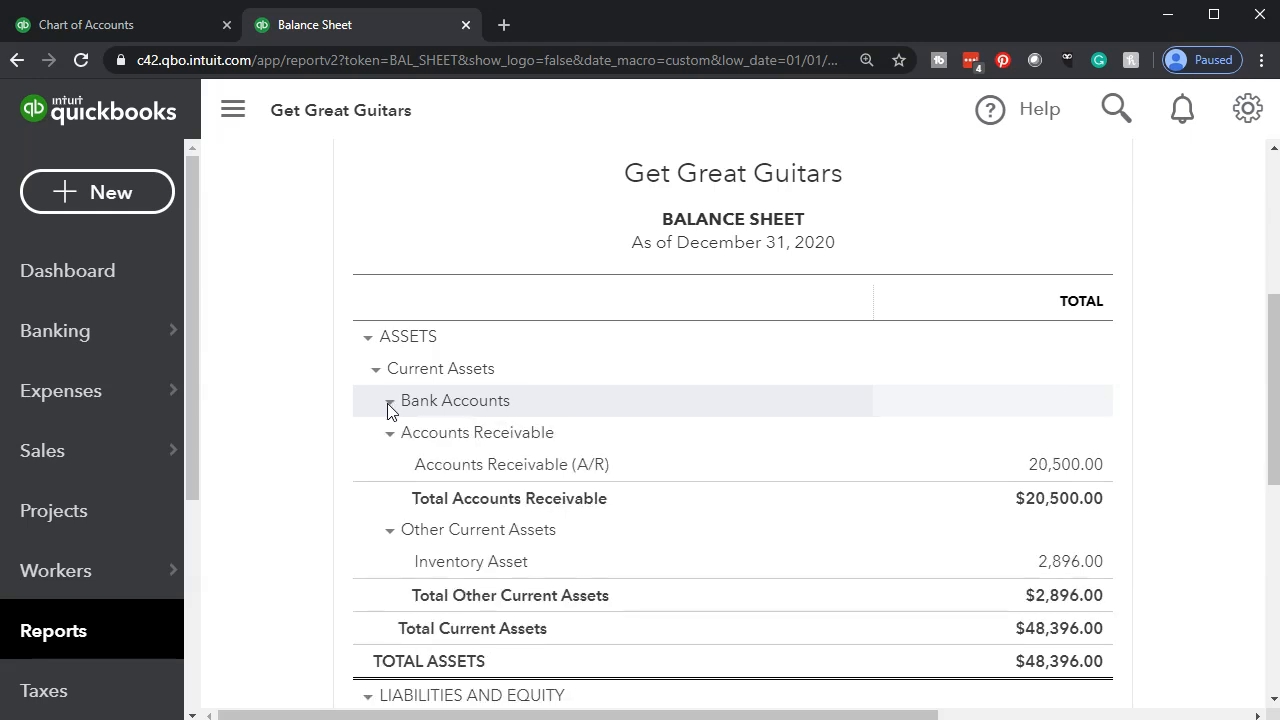
click(389, 404)
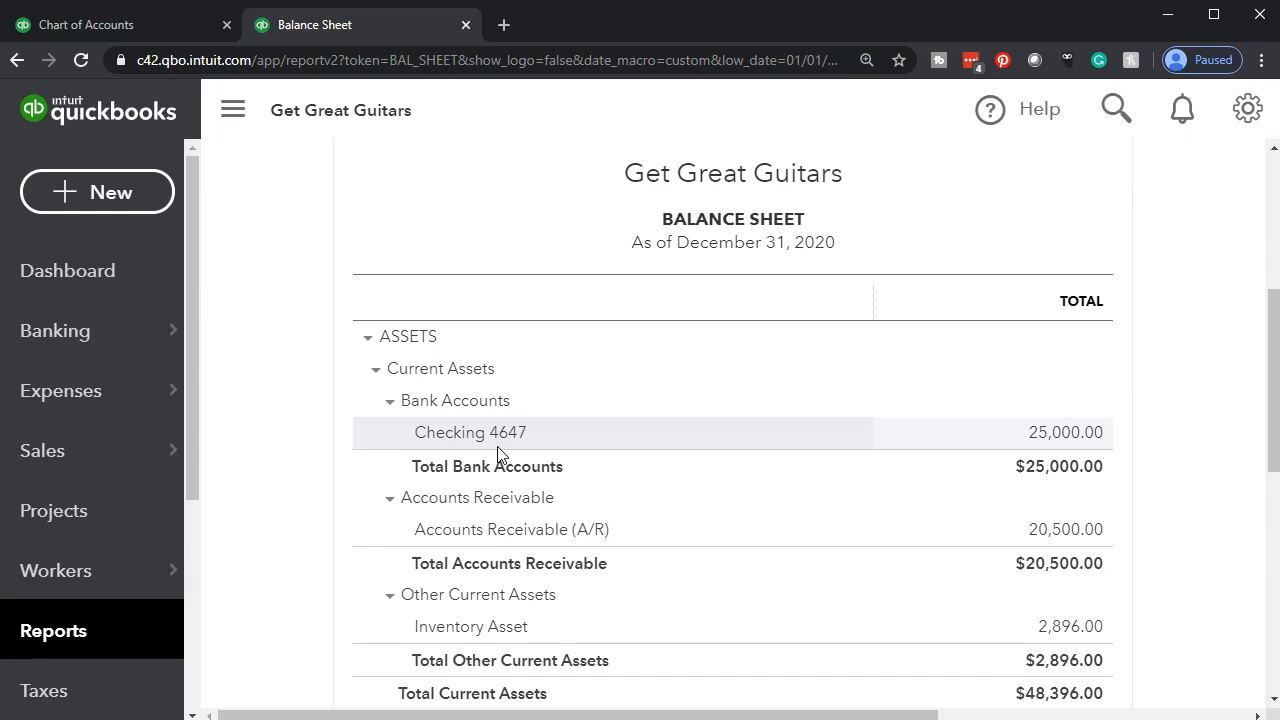
click(391, 403)
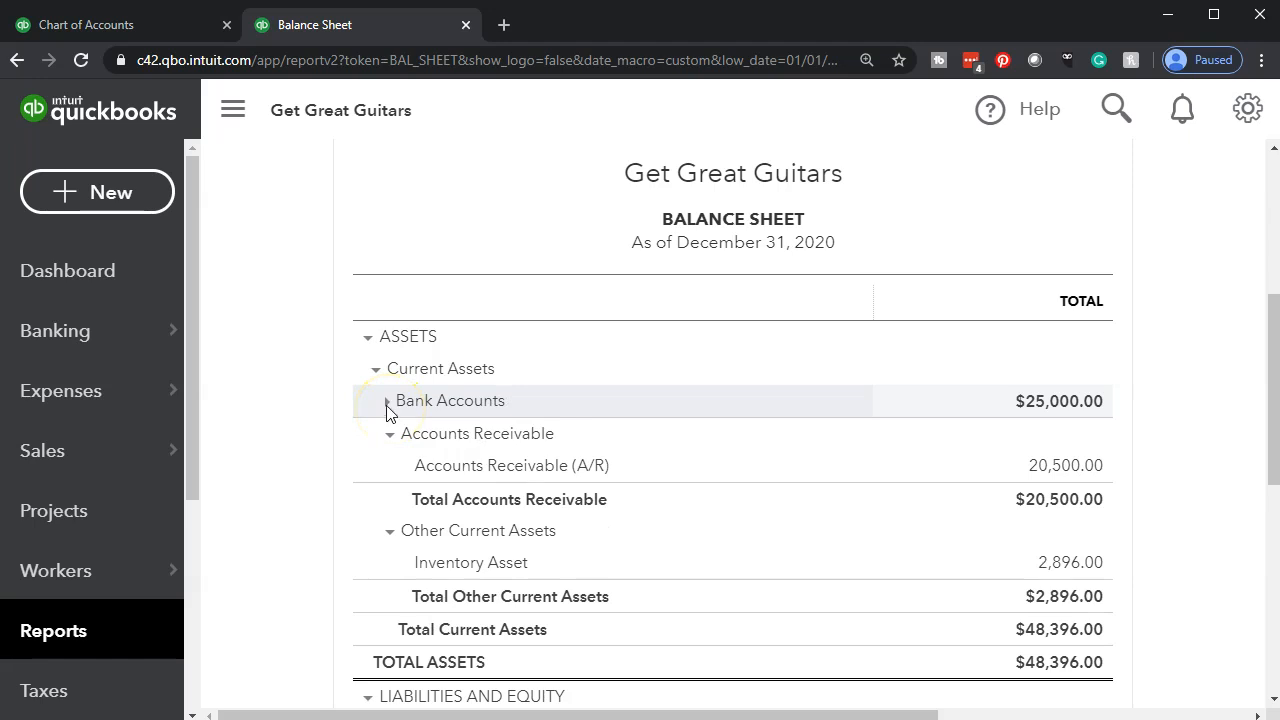
click(390, 405)
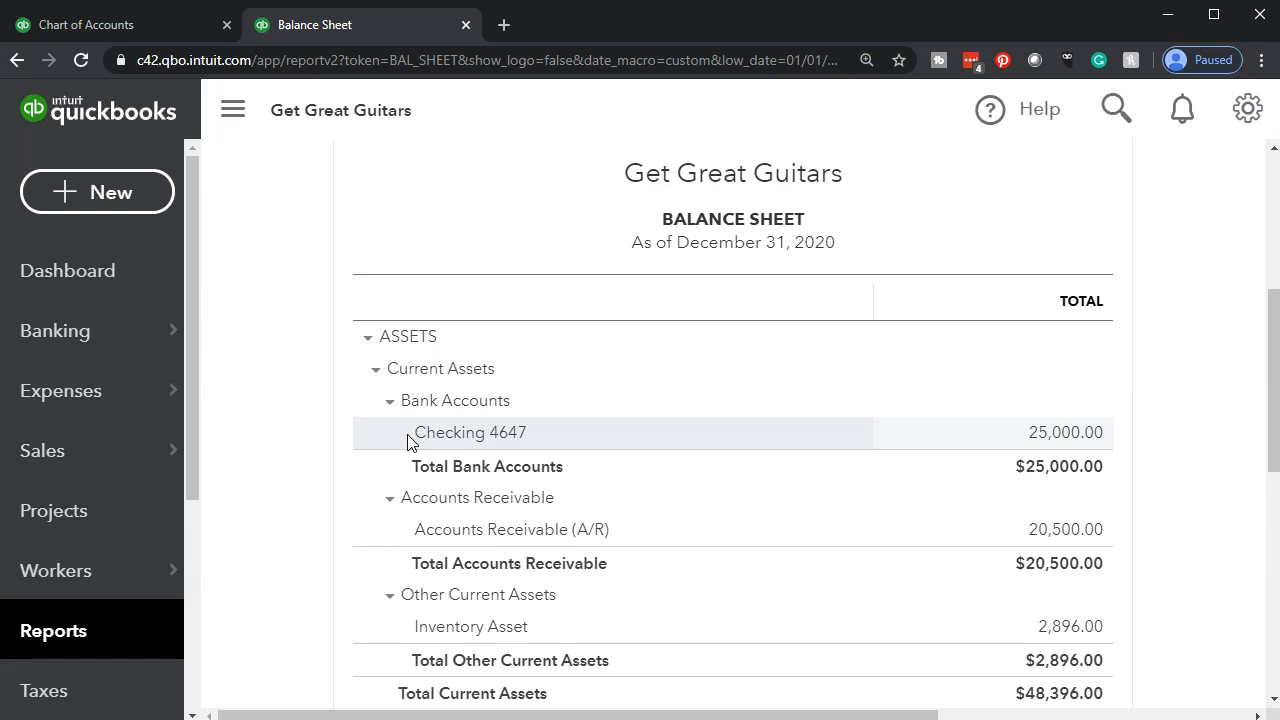
- Drill into the 25,000.00 balance and rerun its transaction report from 01/01/2019
click(1057, 432)
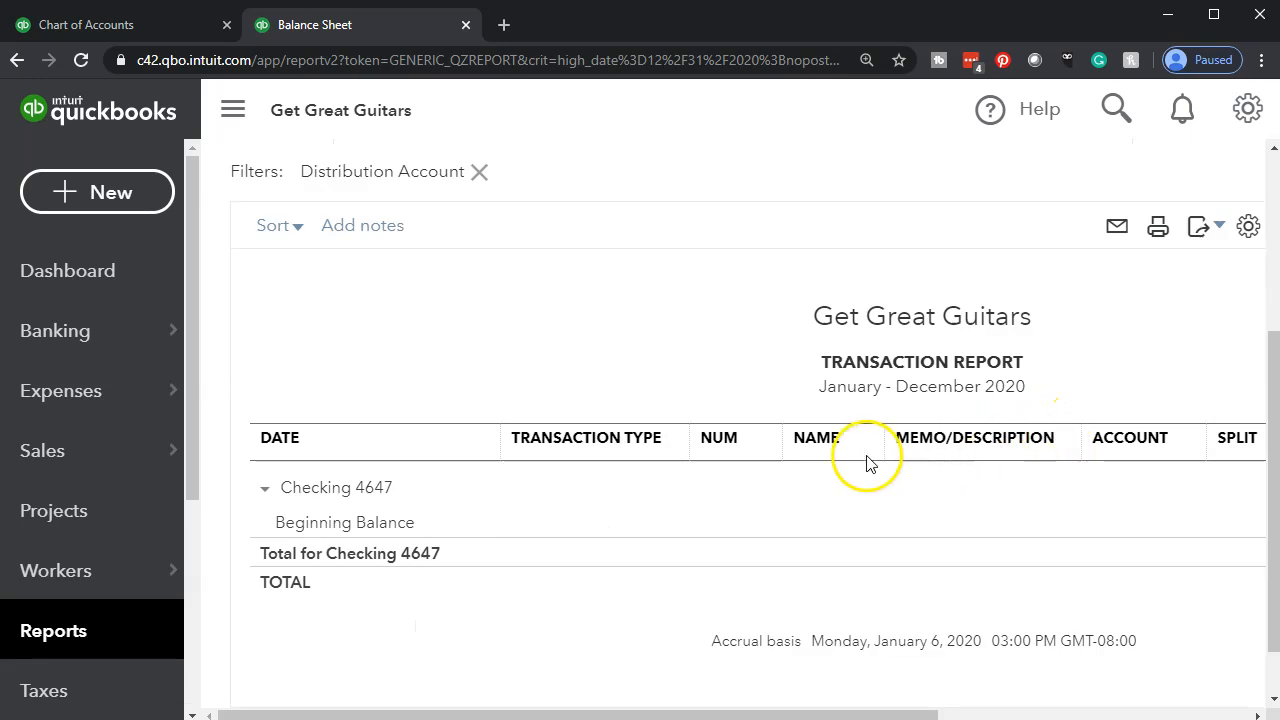
click(612, 284)
click(612, 284)
key(BackSpace)
key(BackSpace)
text(19)
click(708, 480)
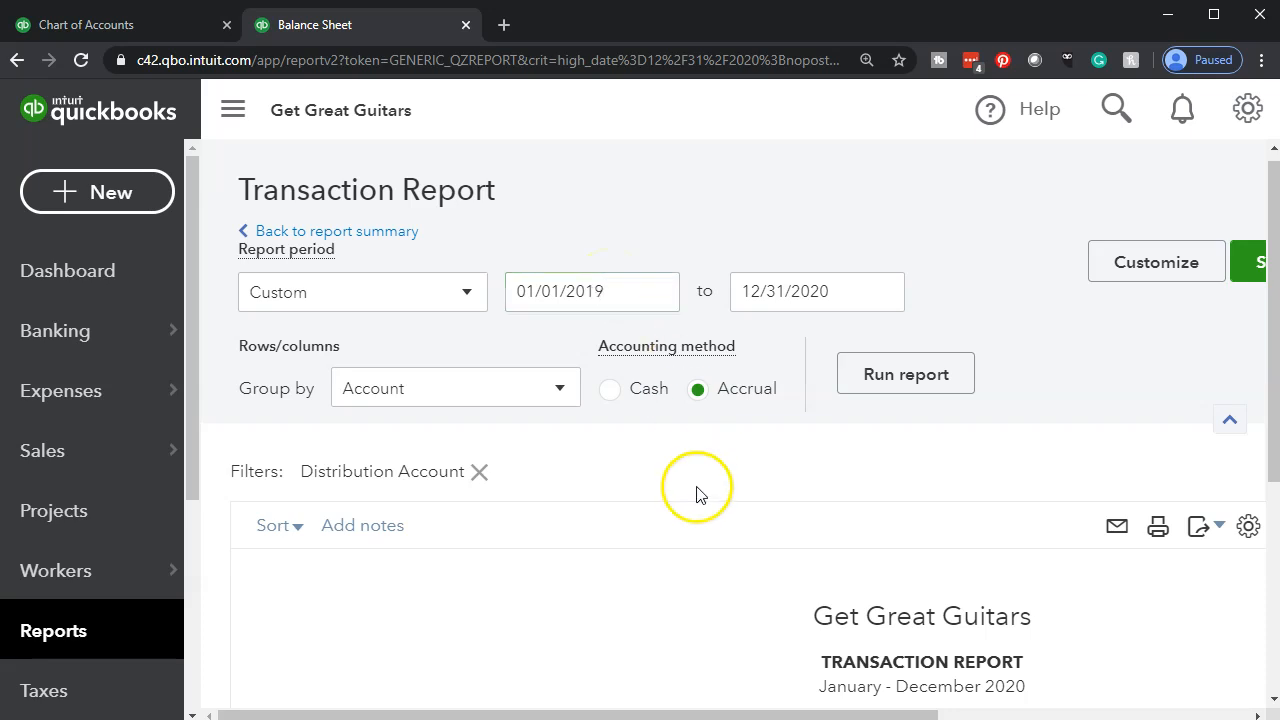
click(886, 392)
- Open the 12/31/2019 opening-balance deposit of $25,000.00
scroll(886, 392, down, 3)
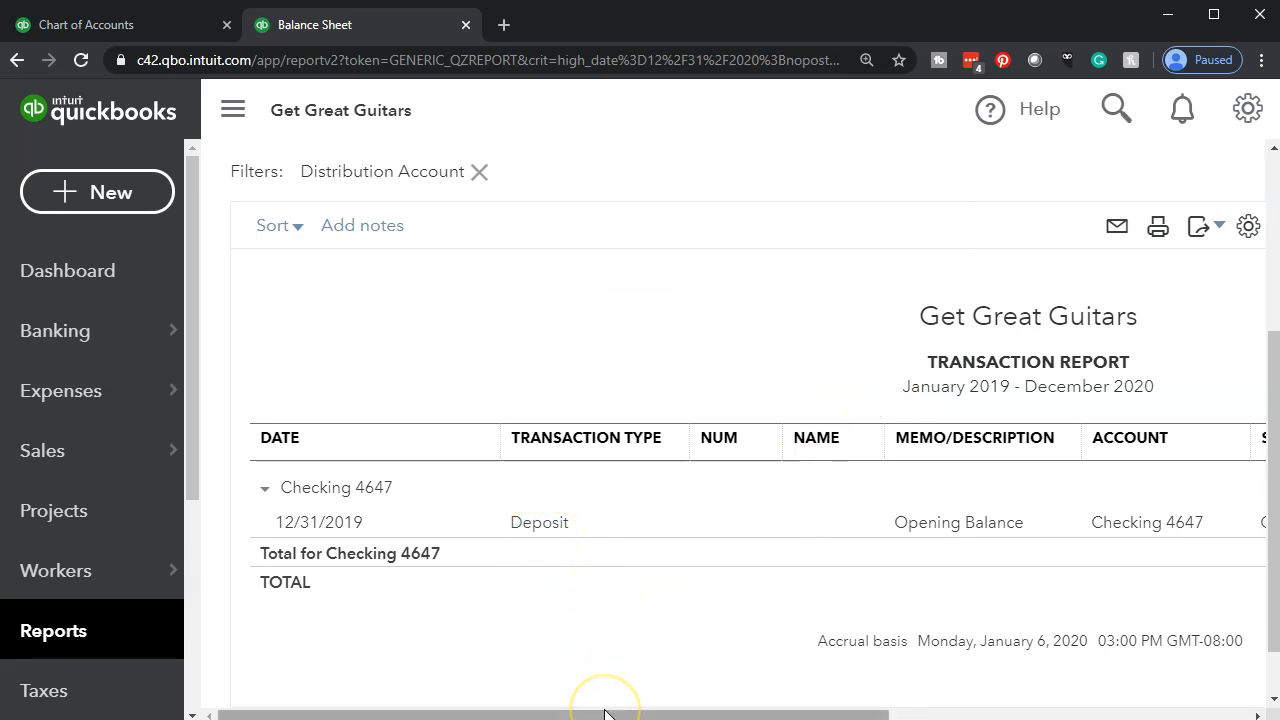
drag(604, 712, 873, 712)
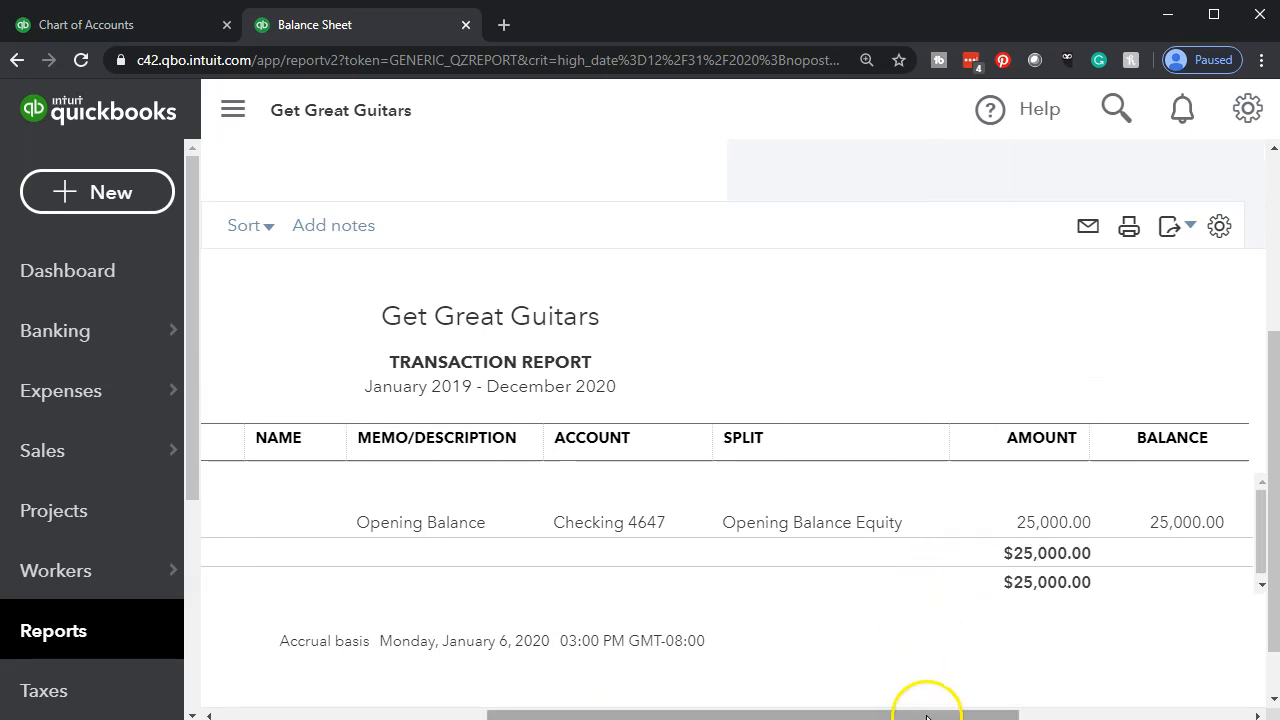
drag(930, 712, 622, 712)
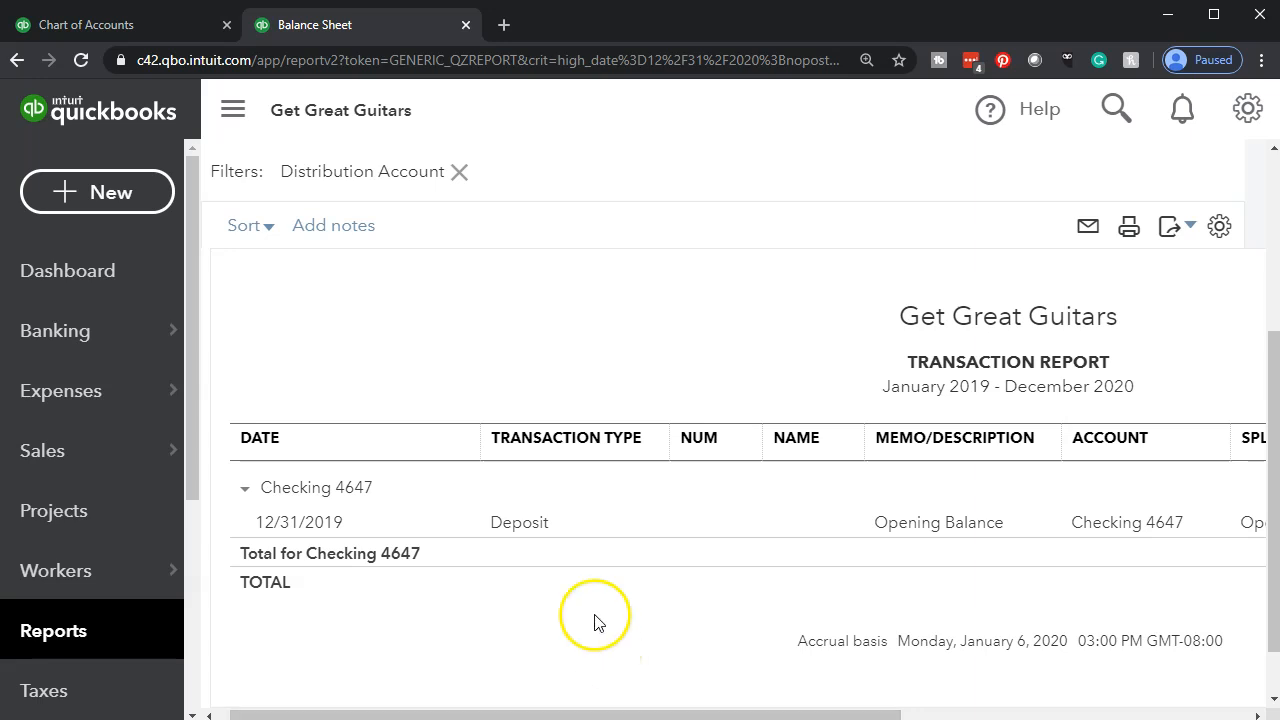
click(527, 530)
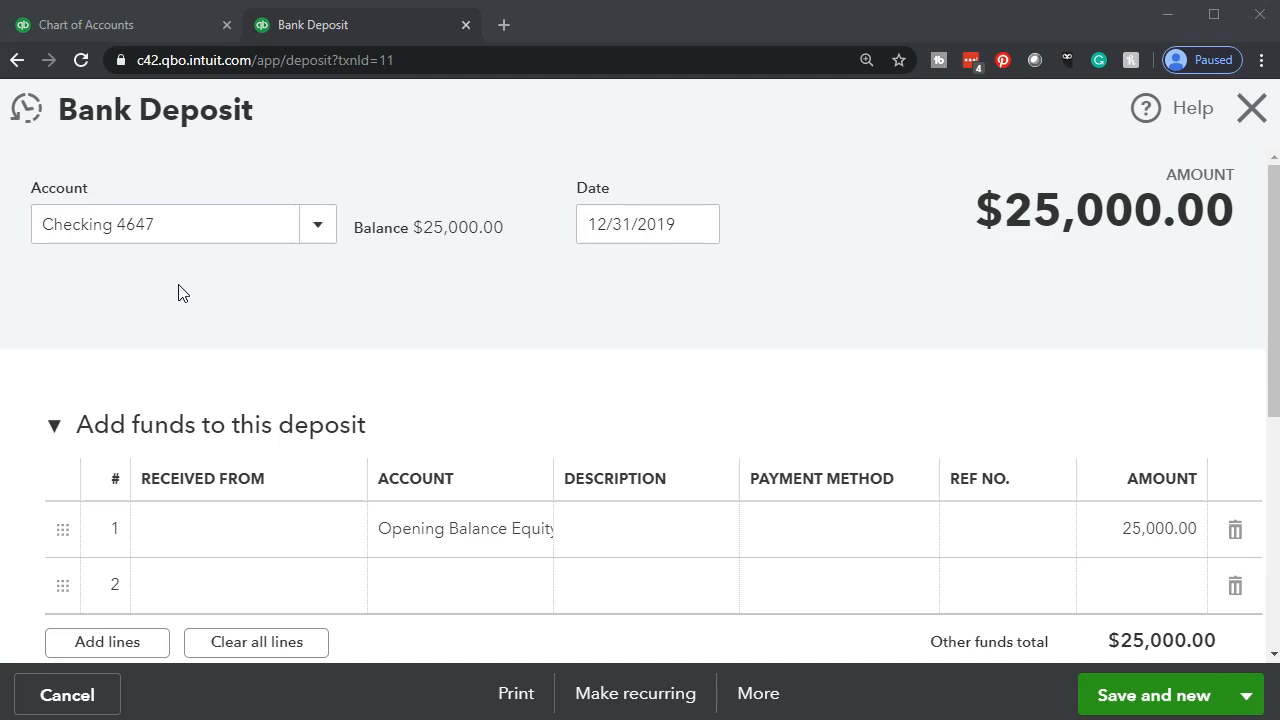
scroll(180, 292, down, 1)
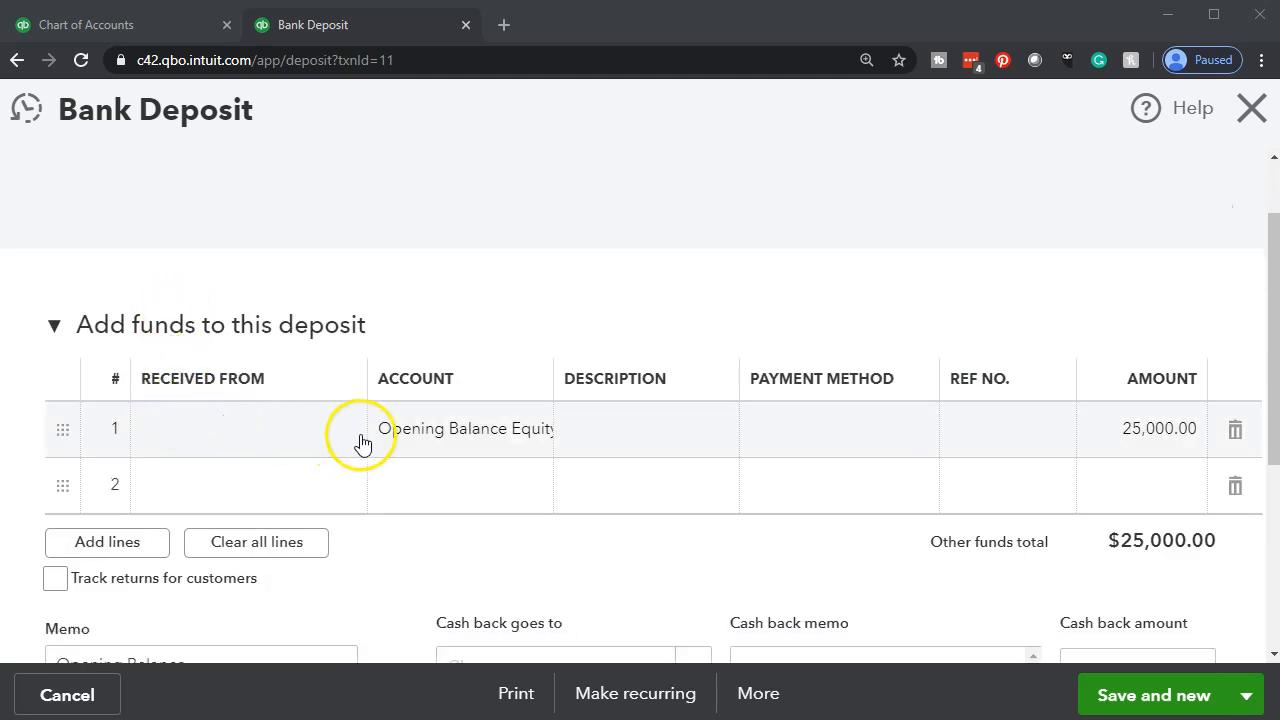
scroll(457, 425, up, 1)
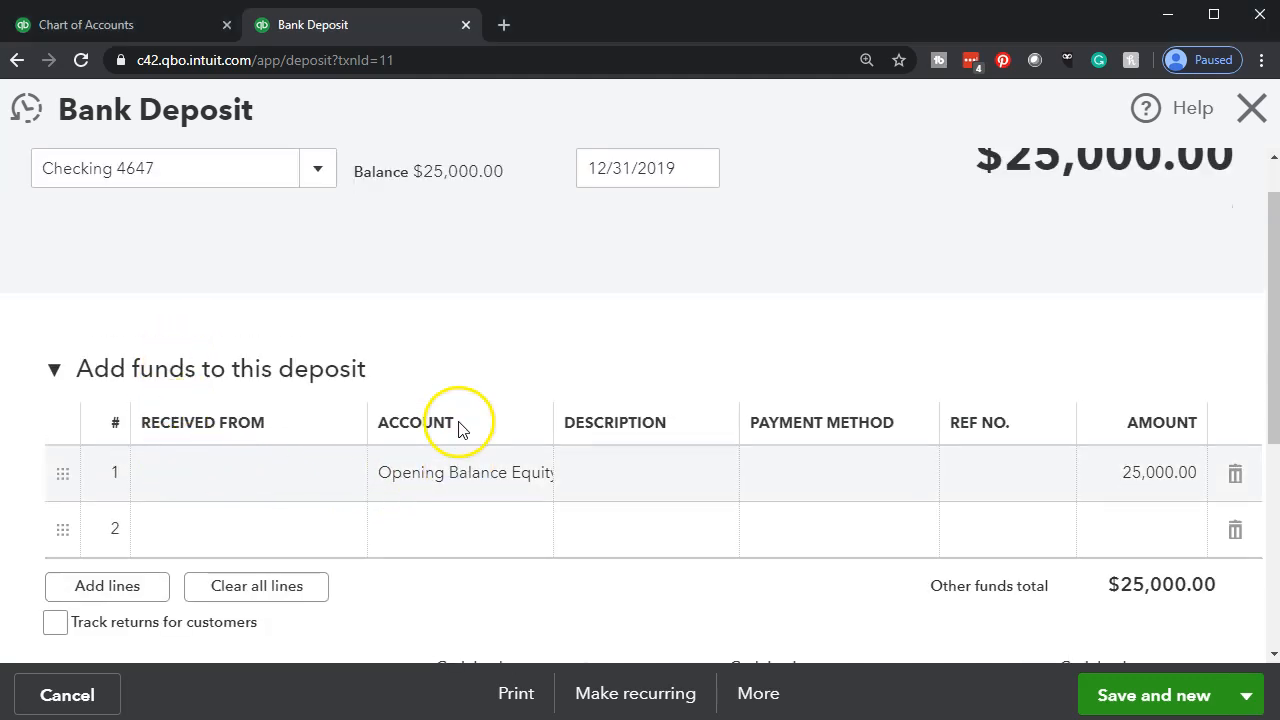
click(470, 480)
click(515, 377)
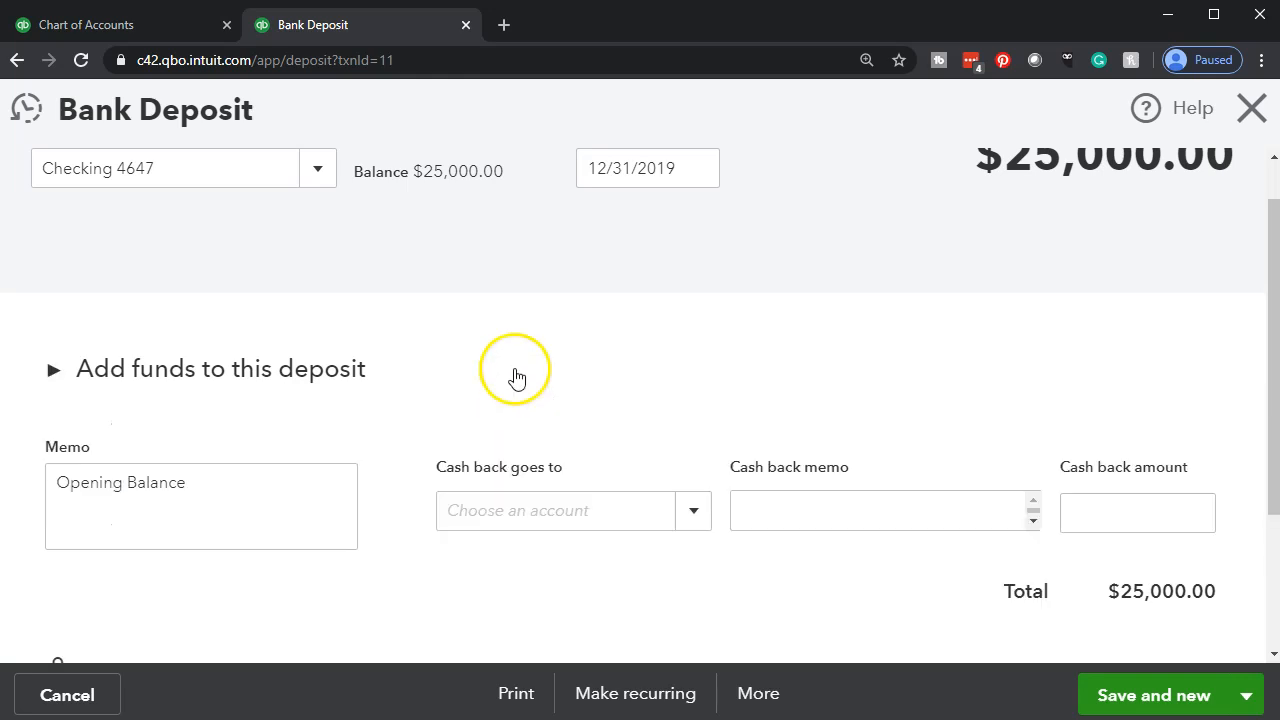
scroll(510, 354, down, 2)
scroll(510, 354, up, 3)
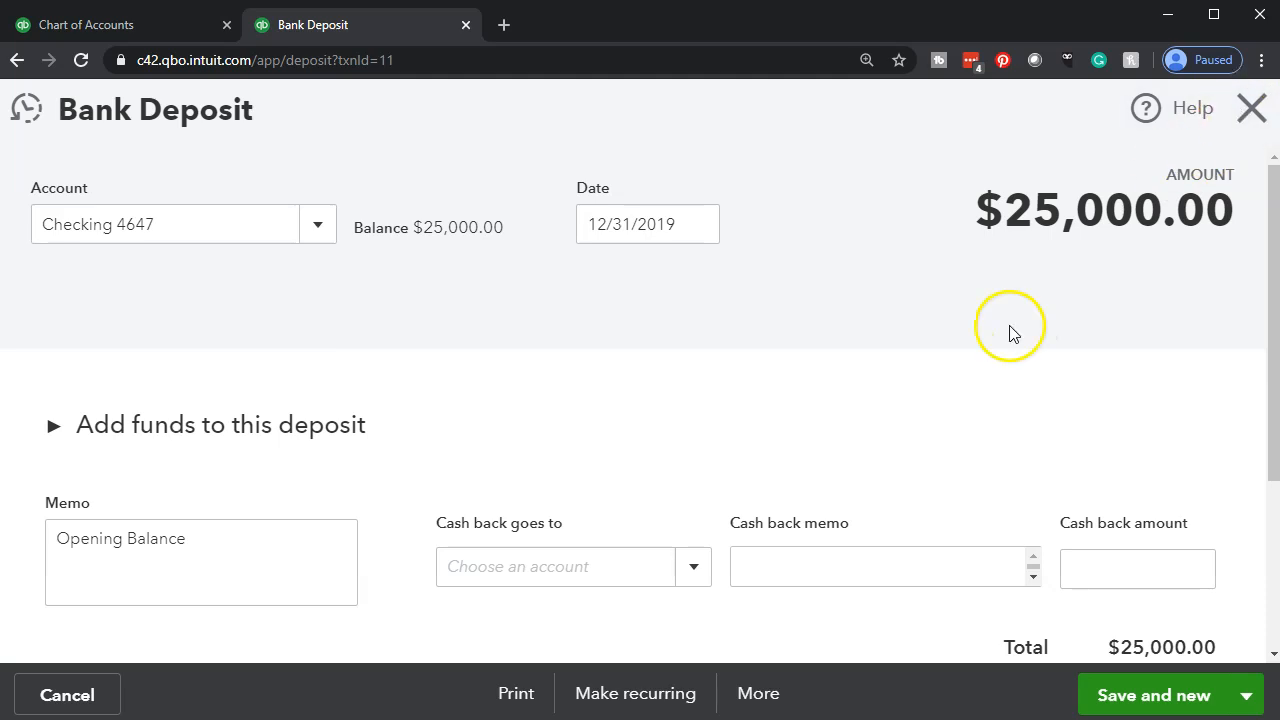
scroll(1010, 333, down, 2)
click(52, 226)
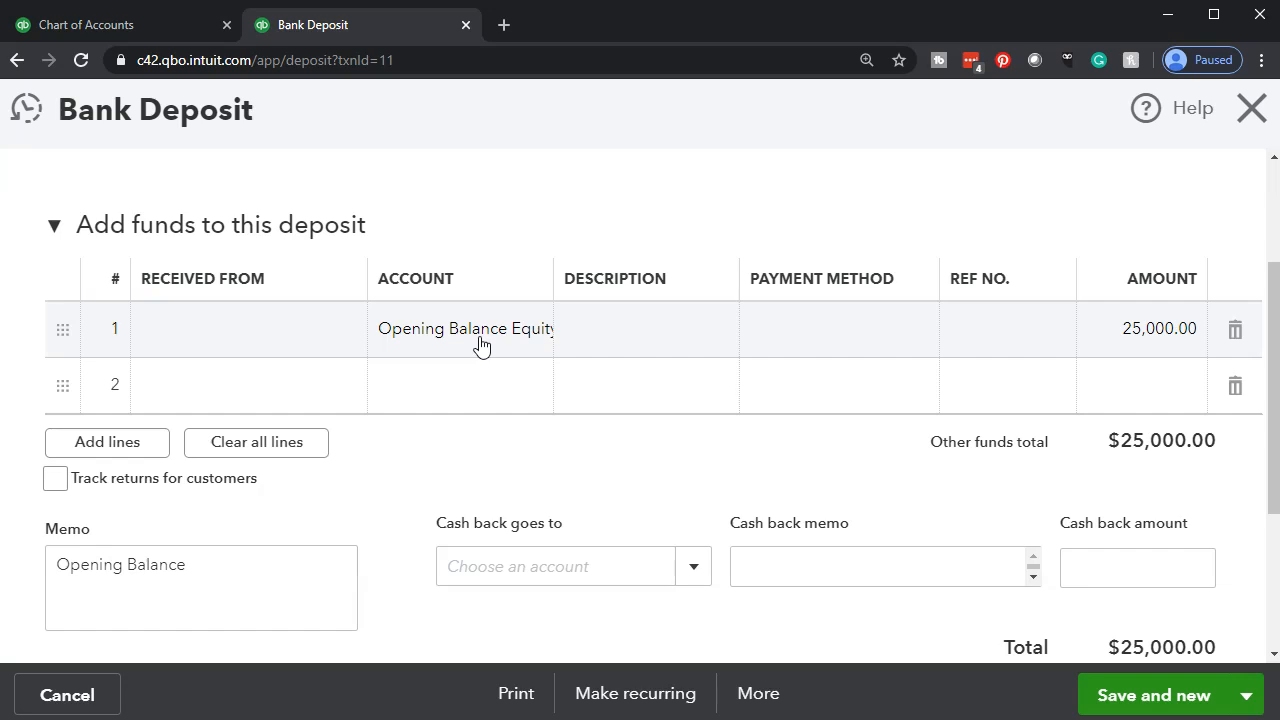
click(1262, 108)
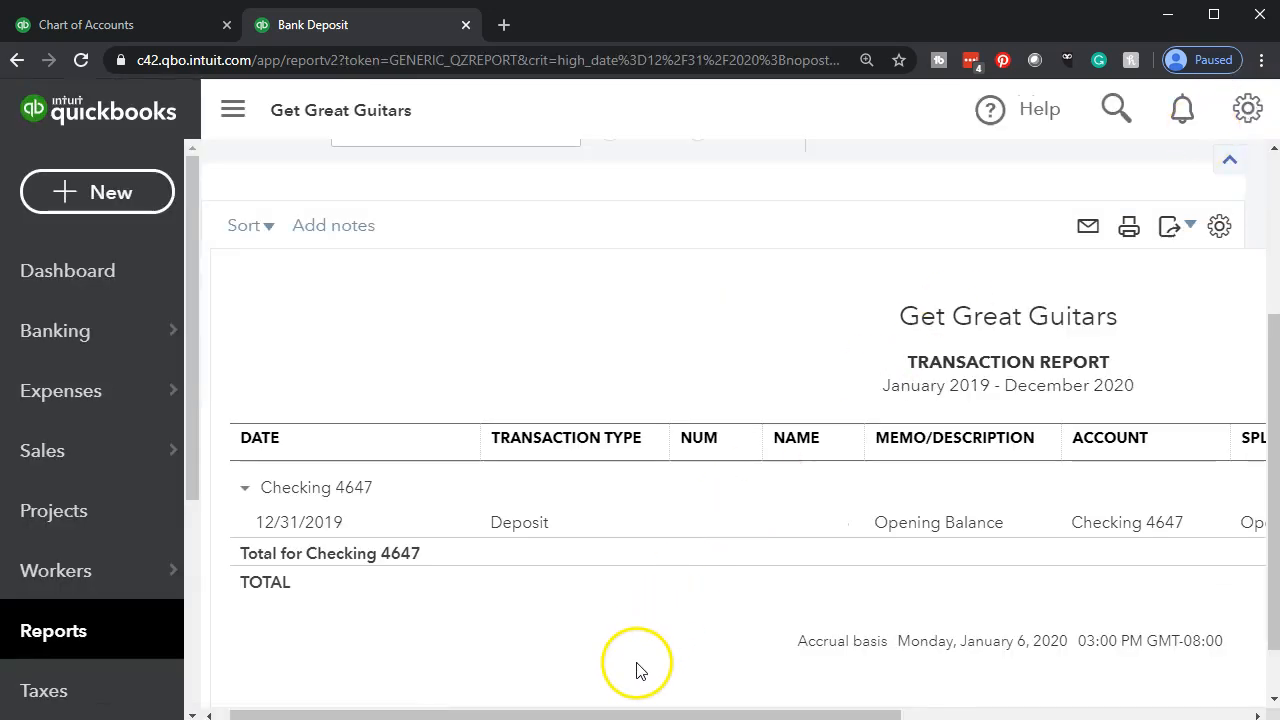
- Close the bank deposit and return to the Checking 4647 report for January 2019 to December 2020
drag(623, 705, 471, 700)
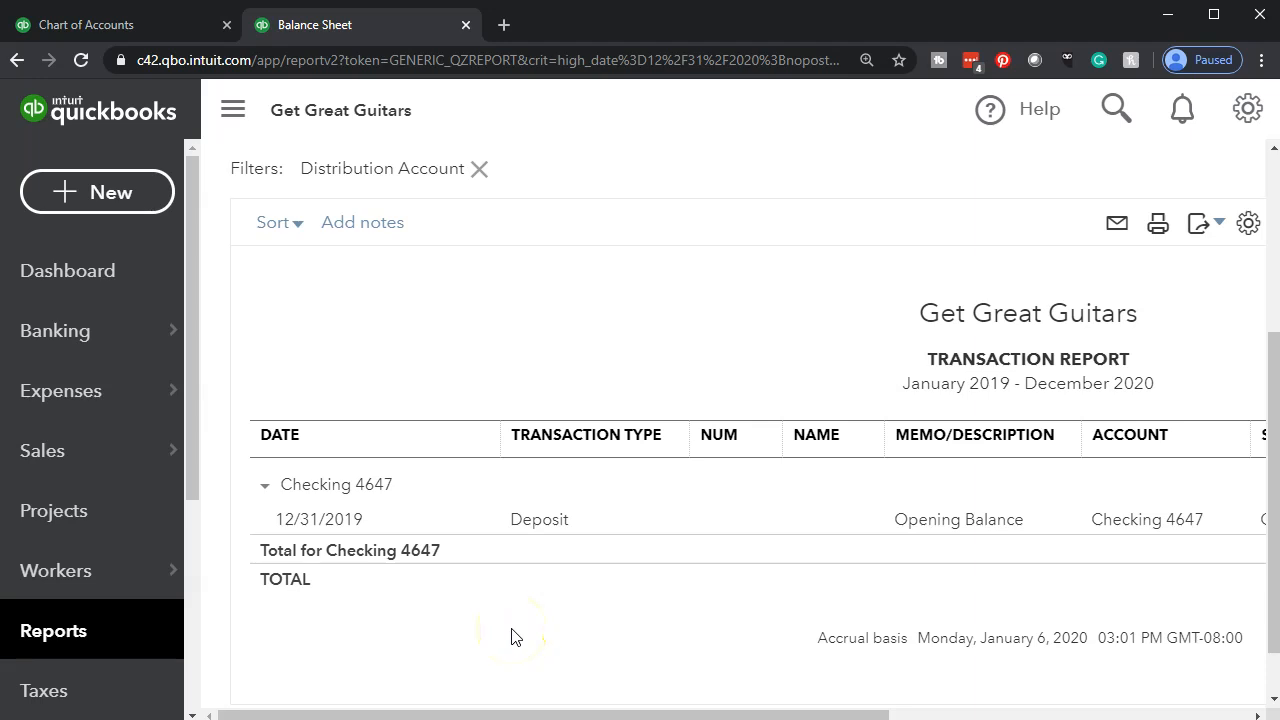
- Back on the Balance Sheet, check Checking 4647 at 25,000.00 and drill into Opening Balance Equity's 27,896.00
scroll(511, 637, up, 3)
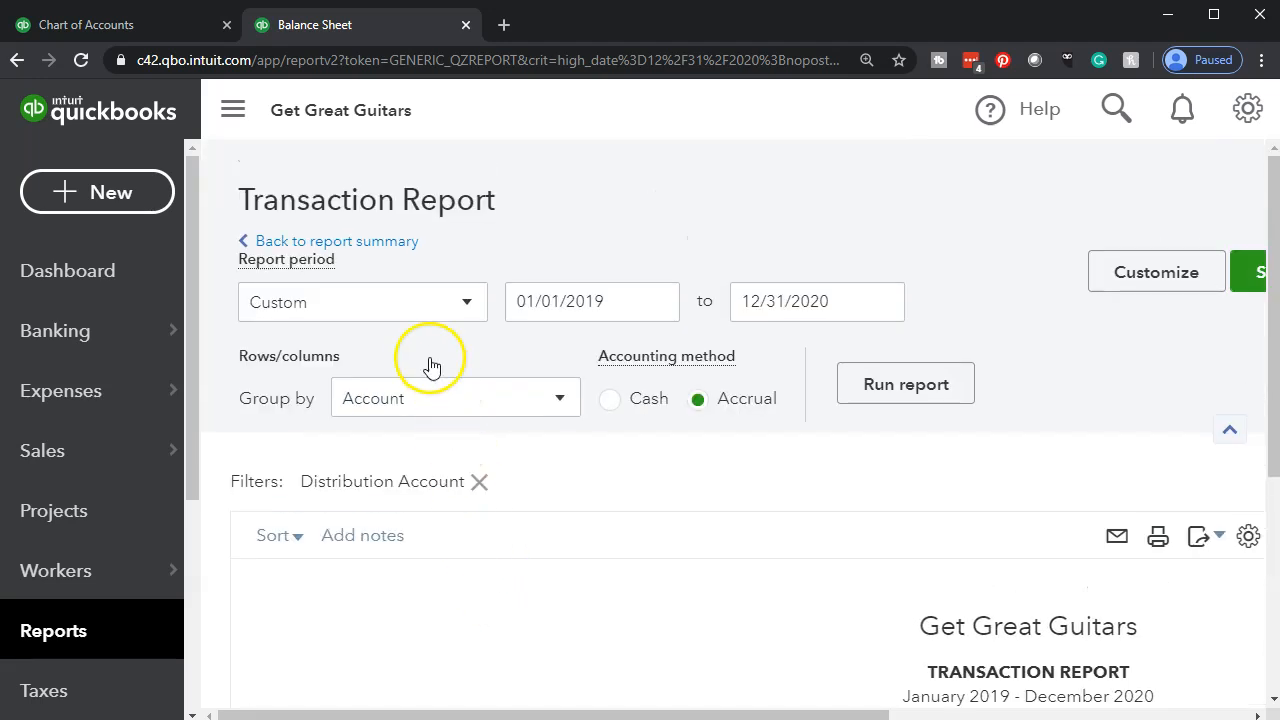
click(383, 255)
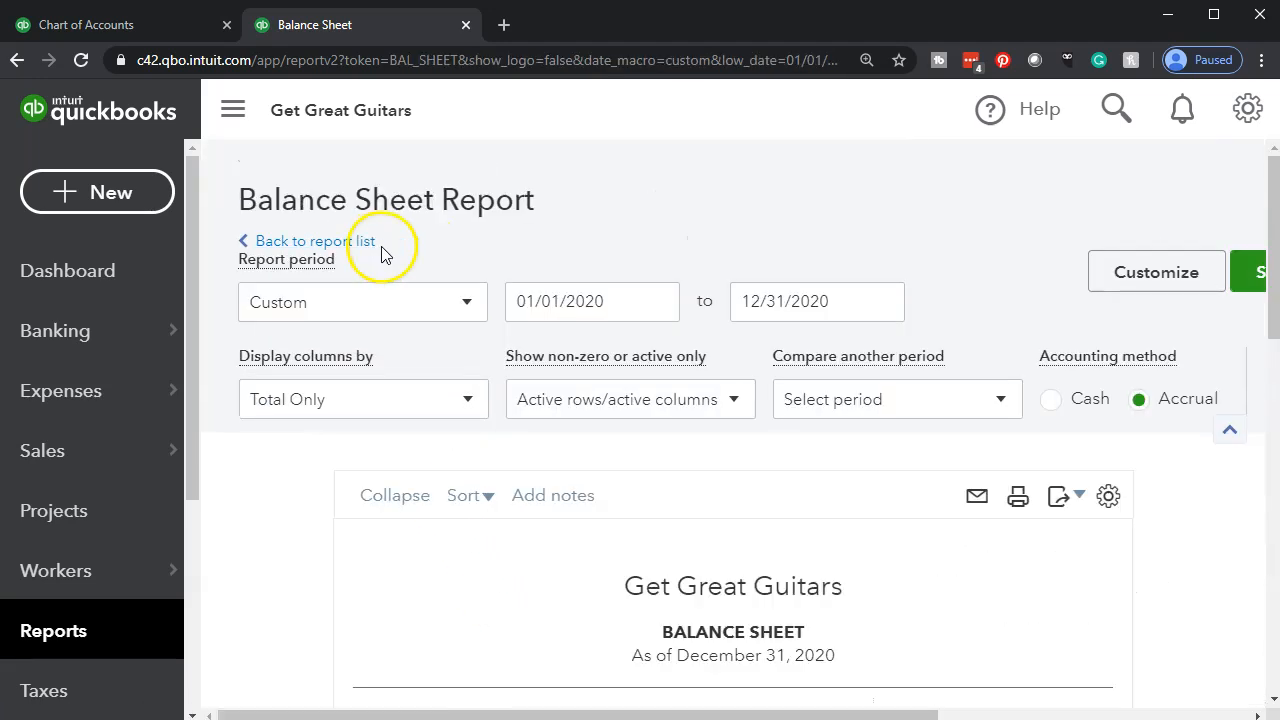
scroll(390, 255, down, 3)
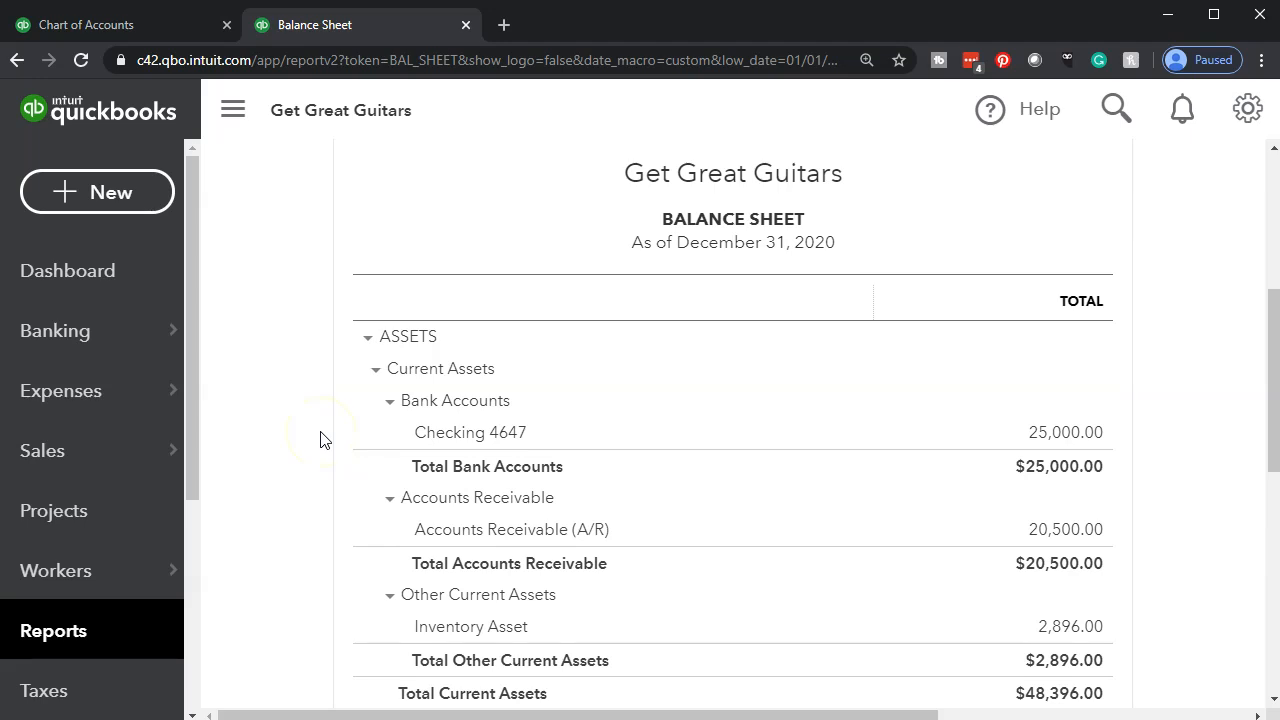
scroll(470, 415, down, 5)
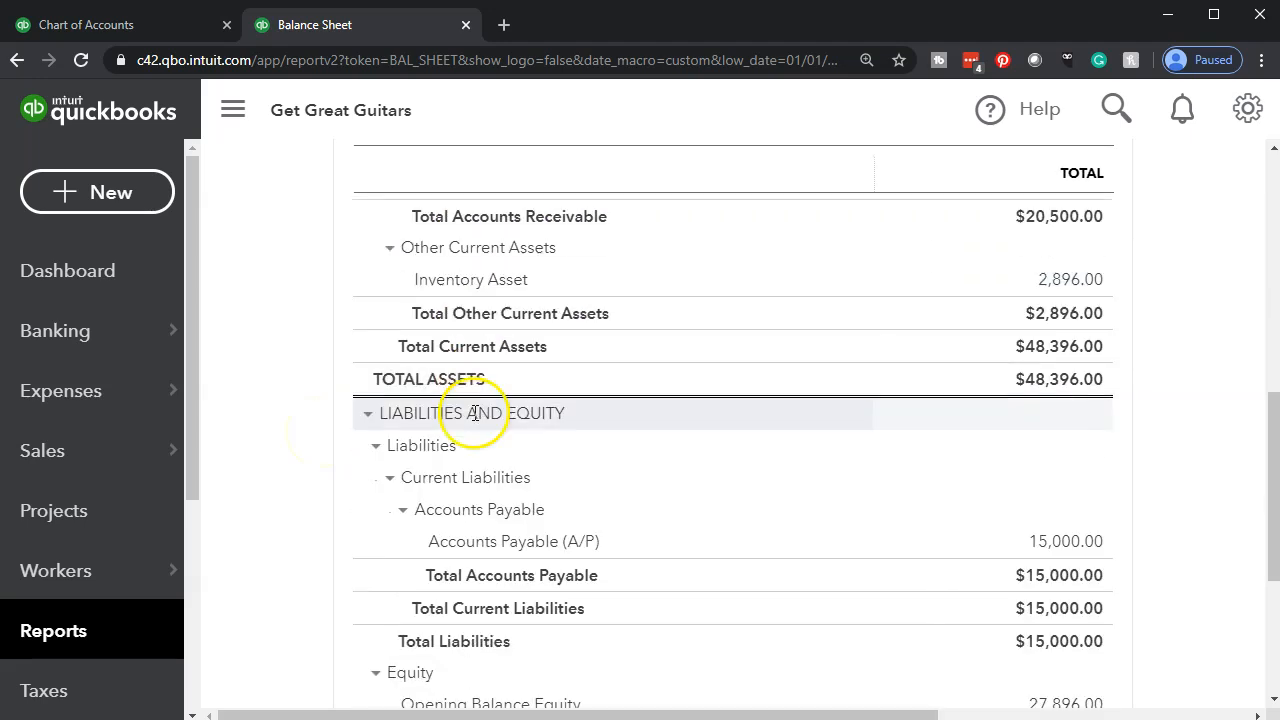
scroll(470, 414, down, 1)
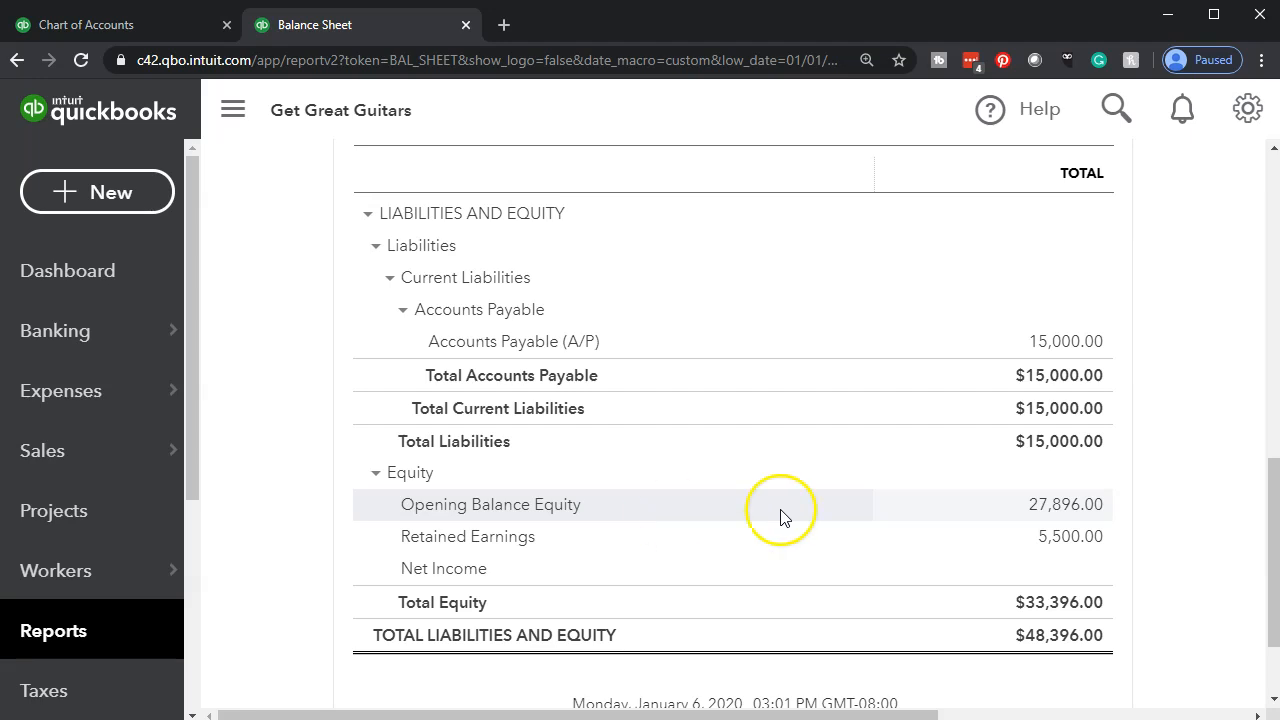
click(1073, 508)
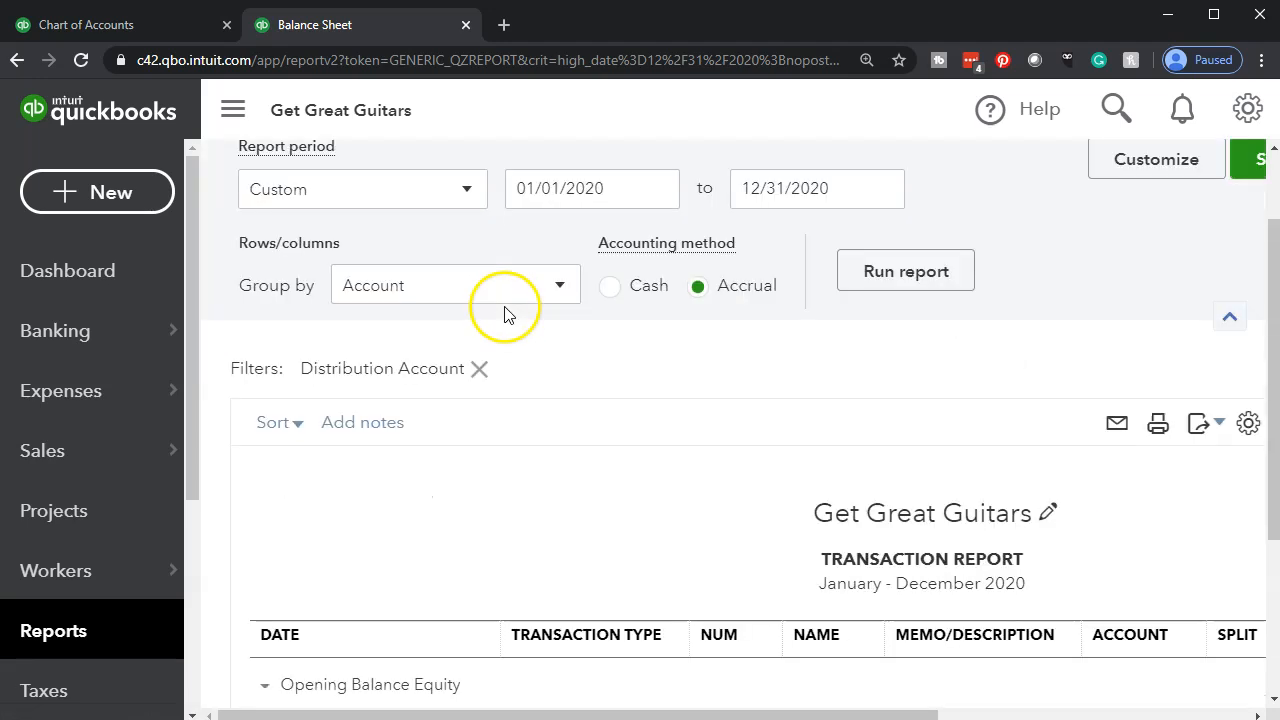
- Rerun the Opening Balance Equity report from 01/01/2019 and review the 12/31/2019 entries and deposit
click(612, 292)
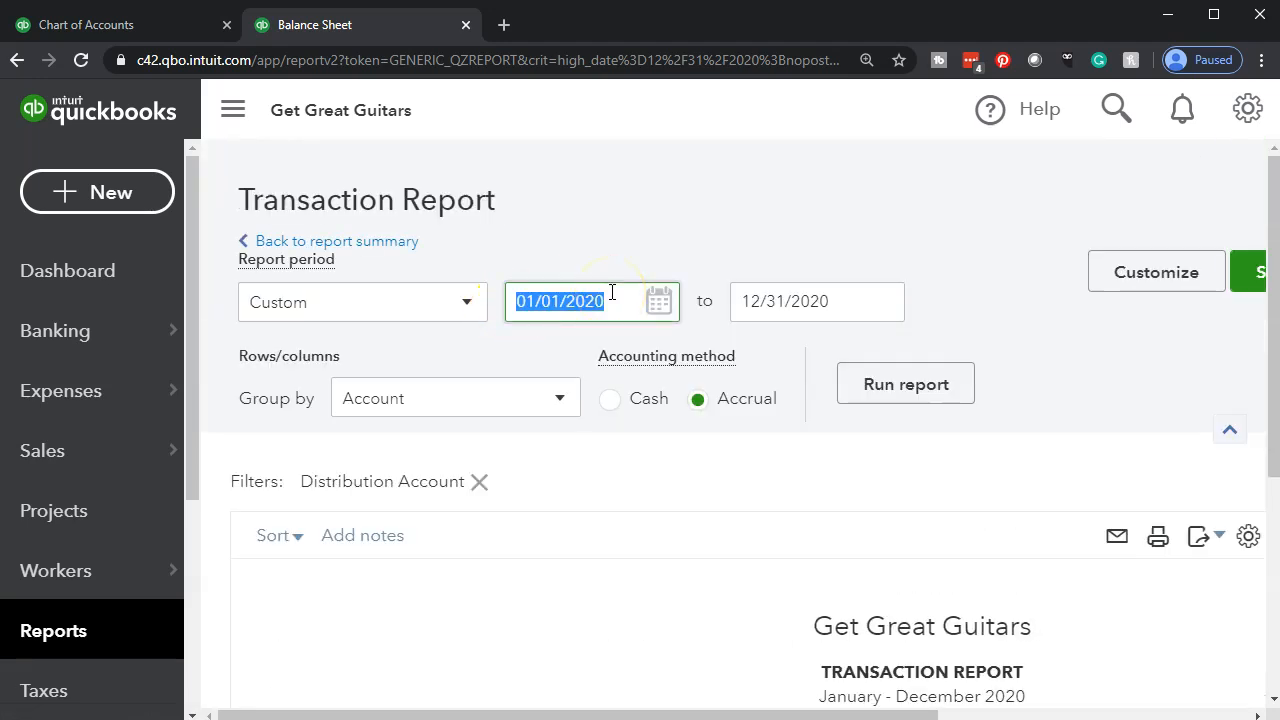
click(612, 292)
key(BackSpace)
key(BackSpace)
text(19)
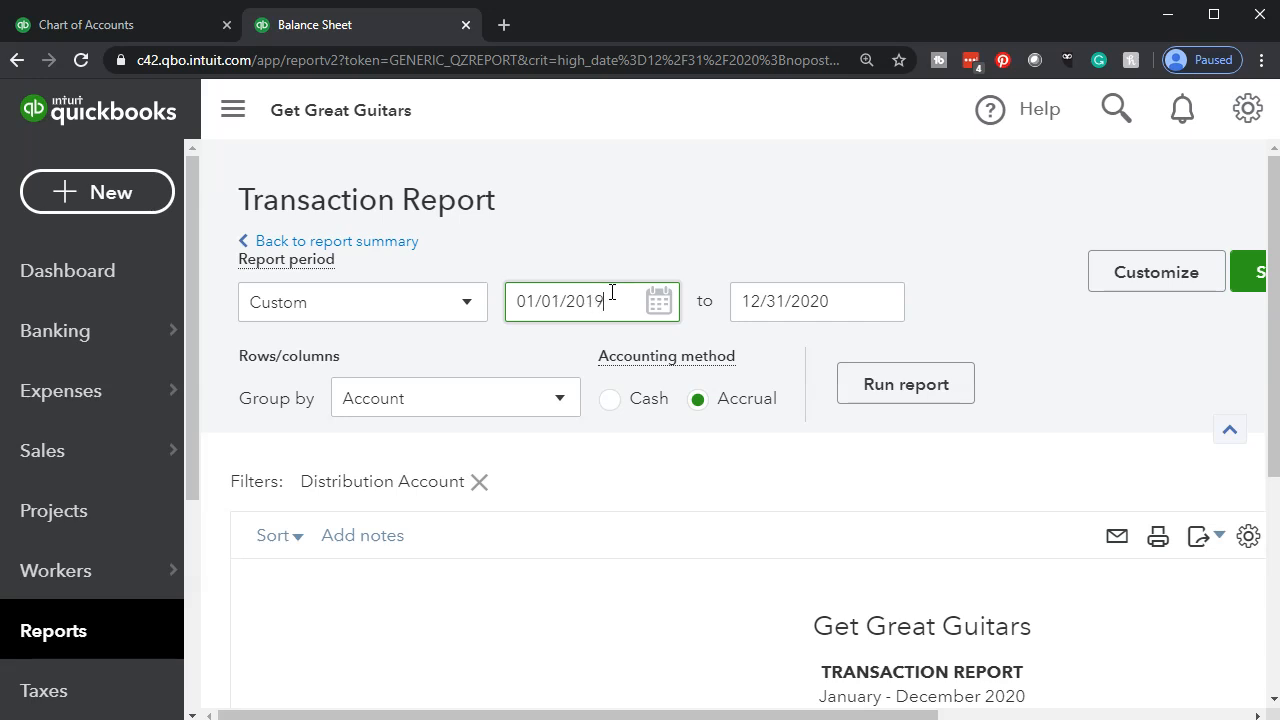
click(860, 398)
scroll(886, 400, down, 3)
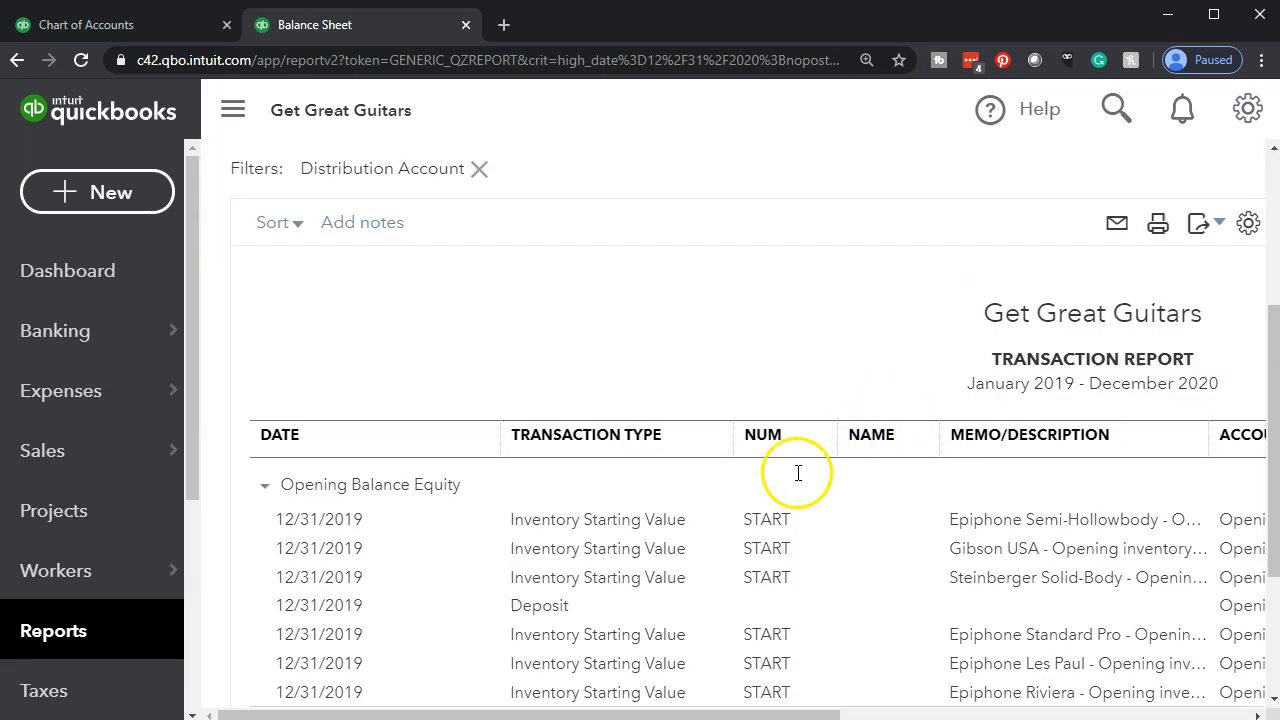
scroll(757, 522, down, 1)
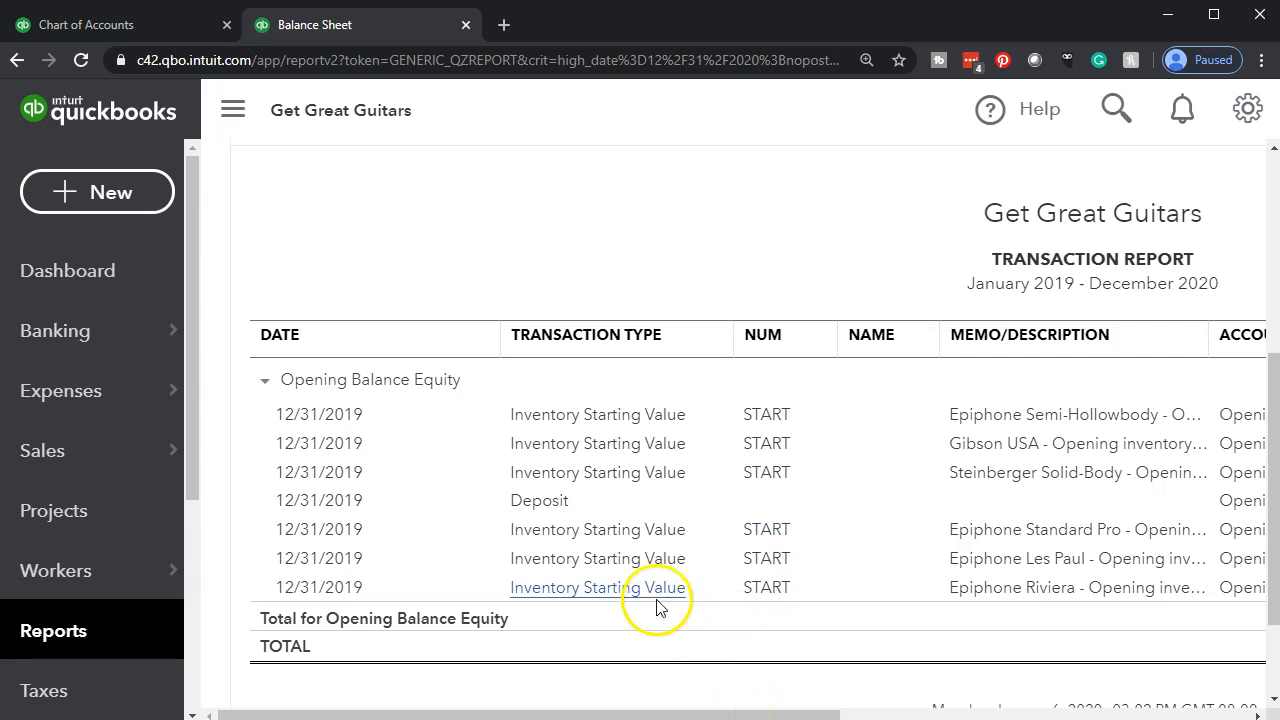
drag(675, 715, 674, 651)
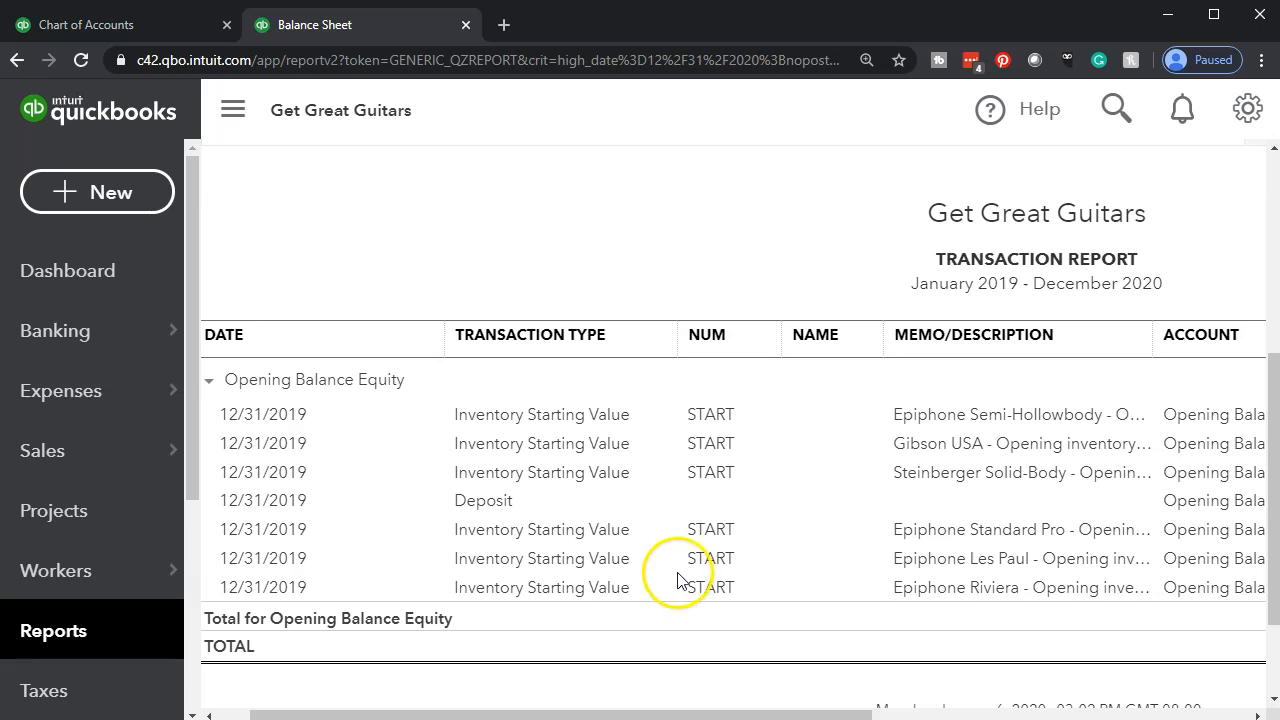
scroll(330, 587, up, 5)
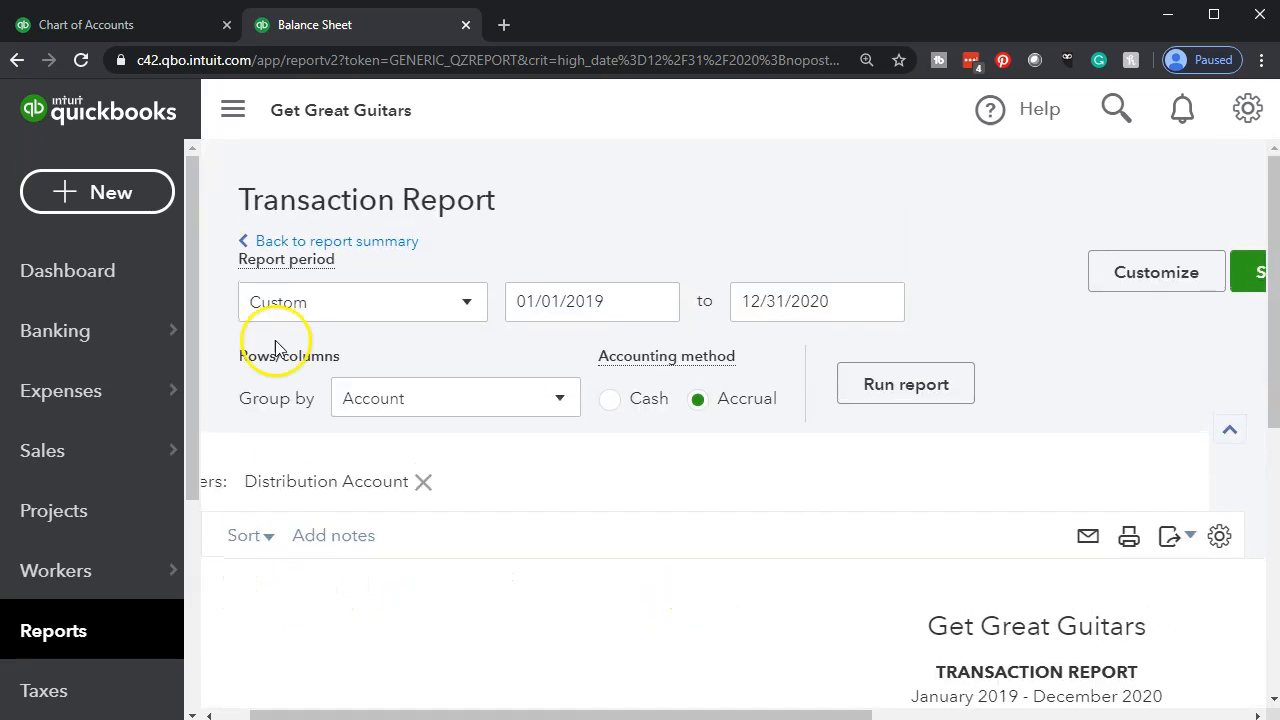
- Review the Balance Sheet's total equity of $33,396.00 and total liabilities and equity of $48,396.00
click(392, 243)
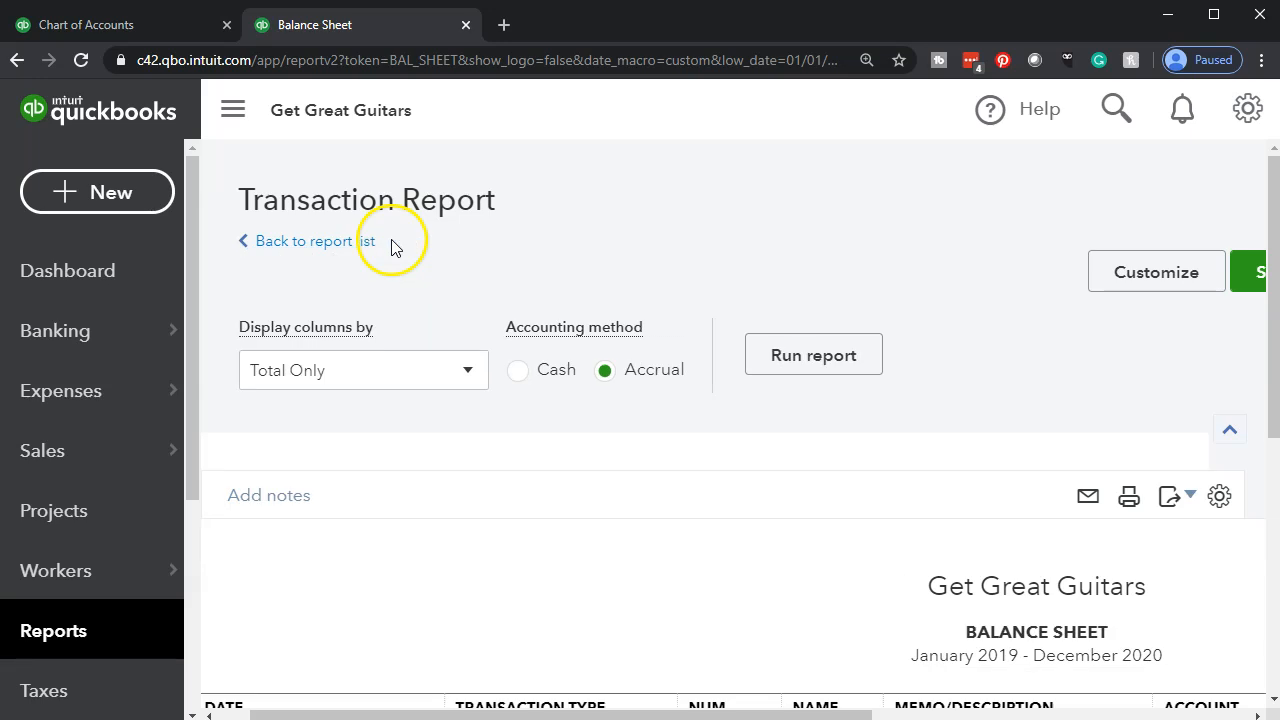
scroll(314, 380, down, 5)
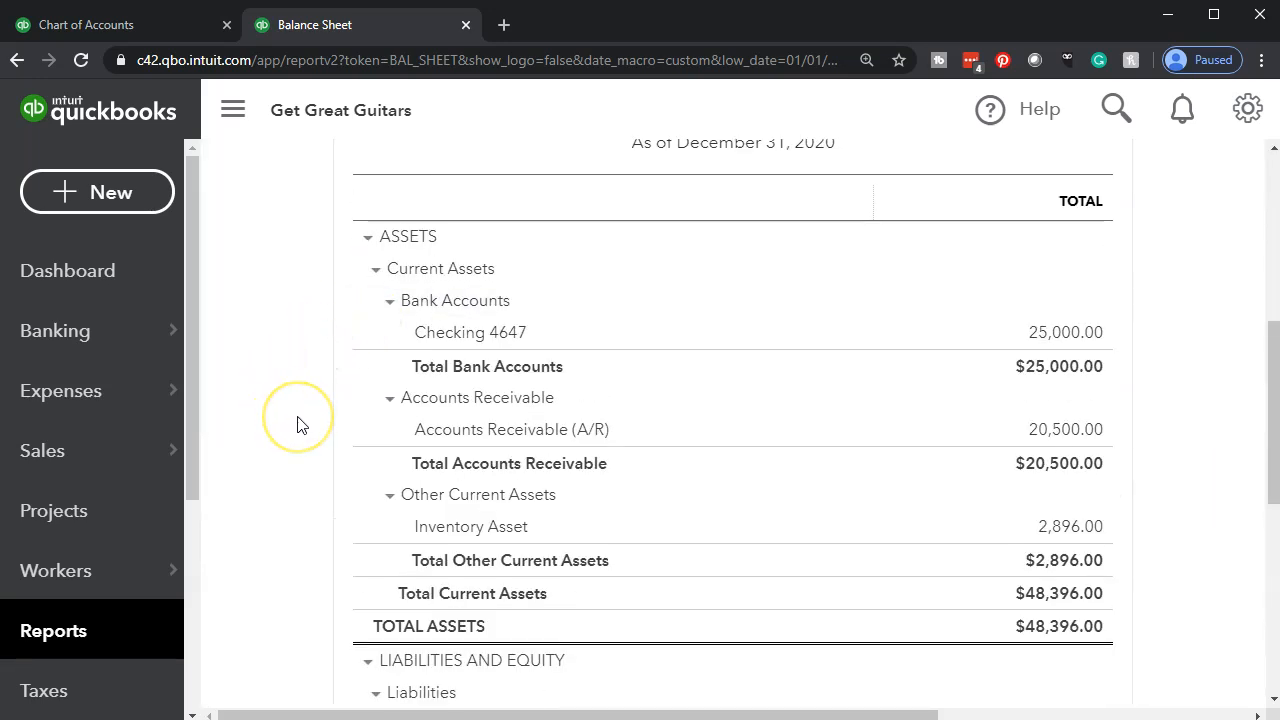
scroll(297, 425, down, 5)
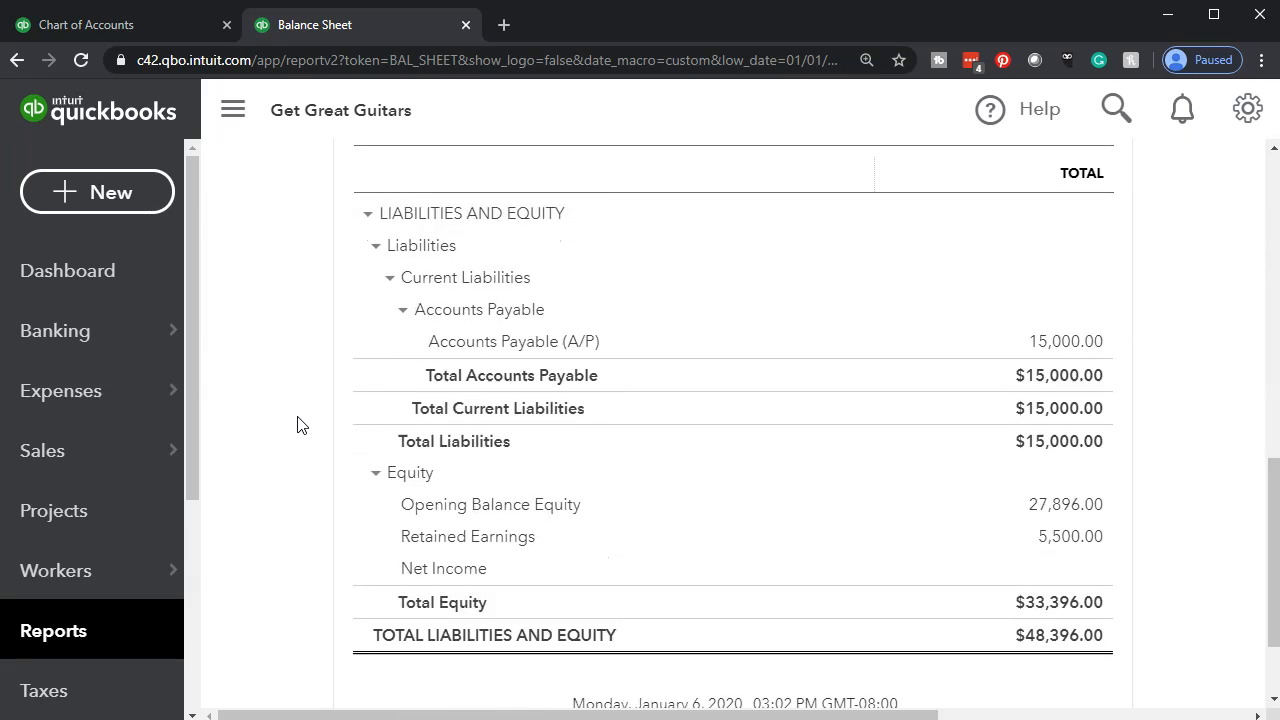
click(288, 463)
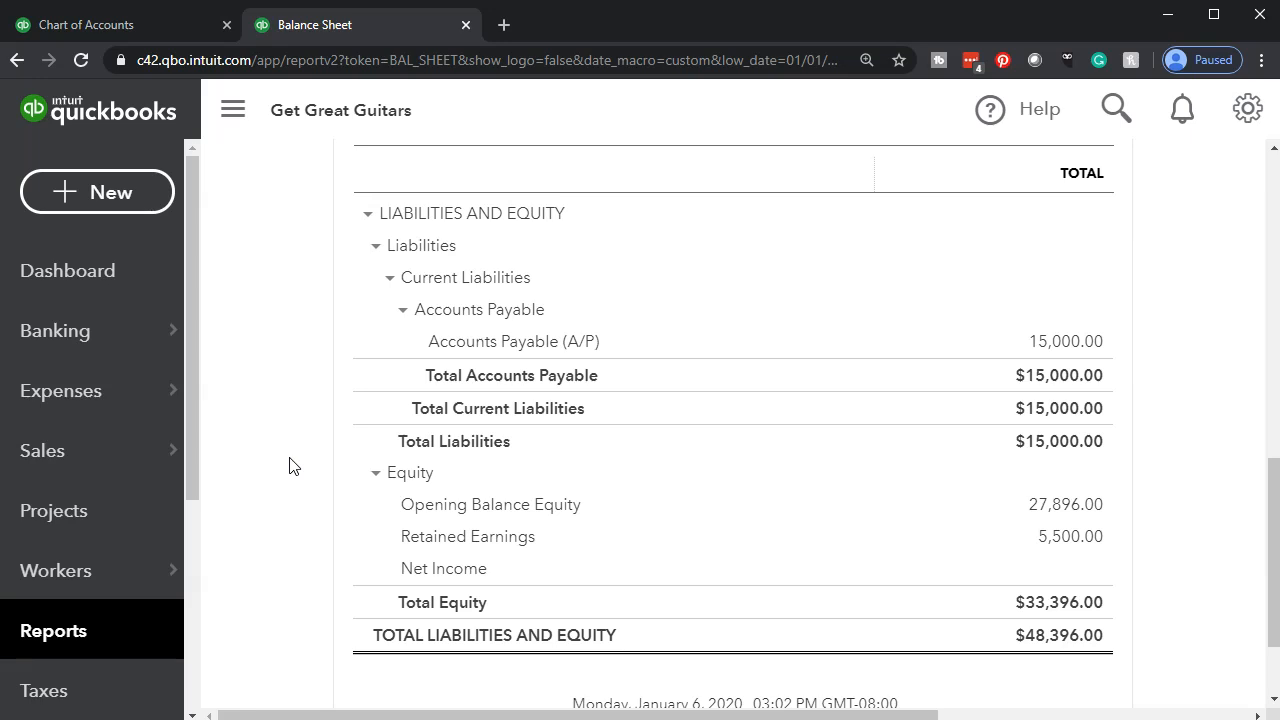
click(382, 531)
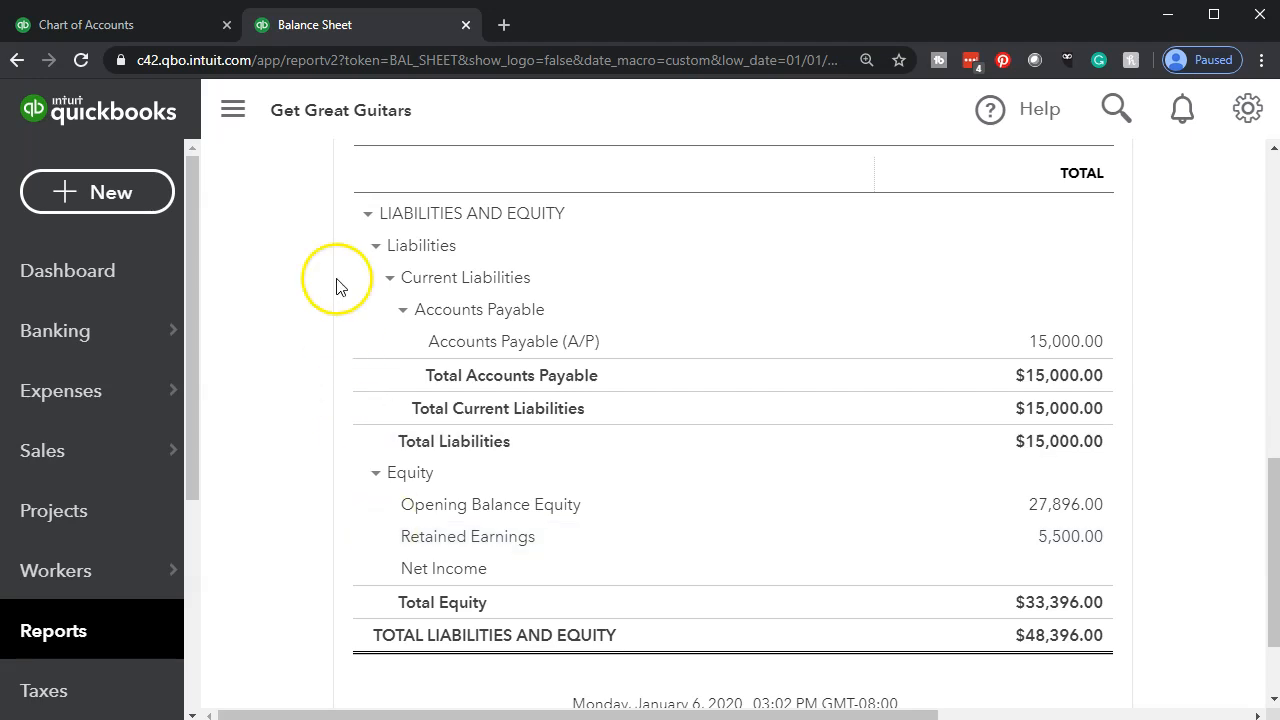
- Switch to the Chart of Accounts browser tab and reload the accounts list
click(143, 31)
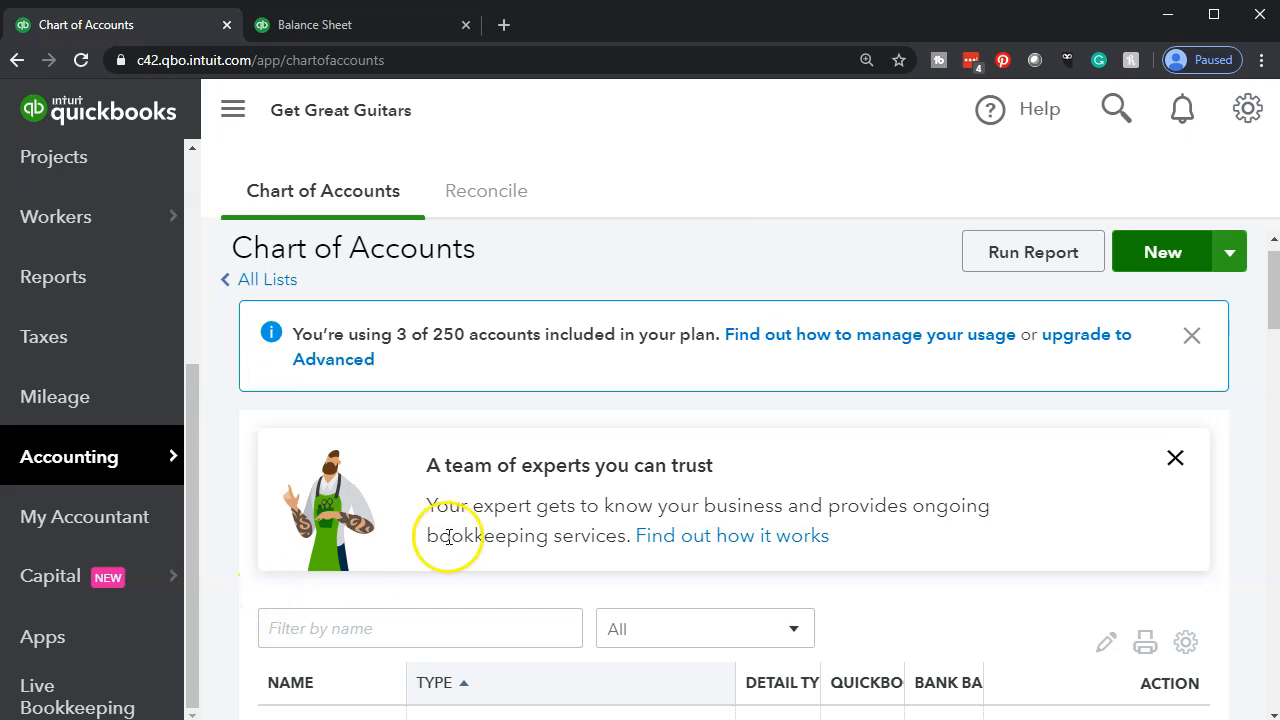
mouse_move(126, 466)
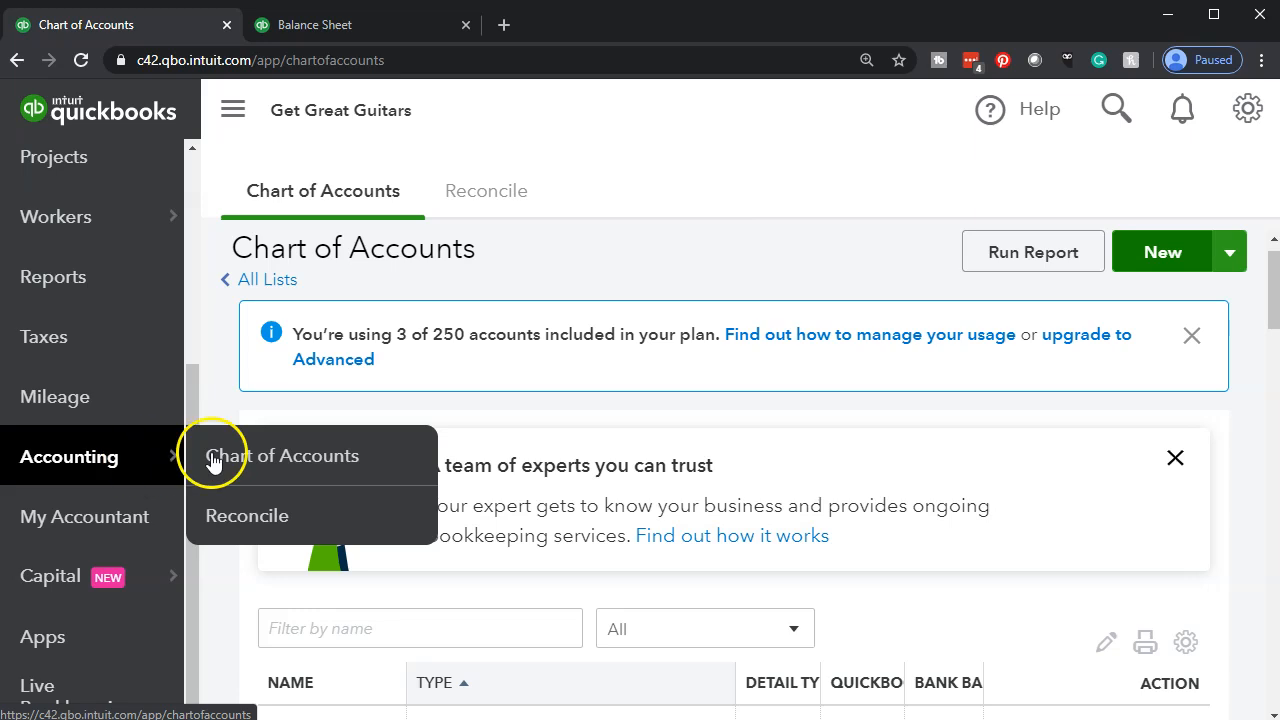
click(123, 460)
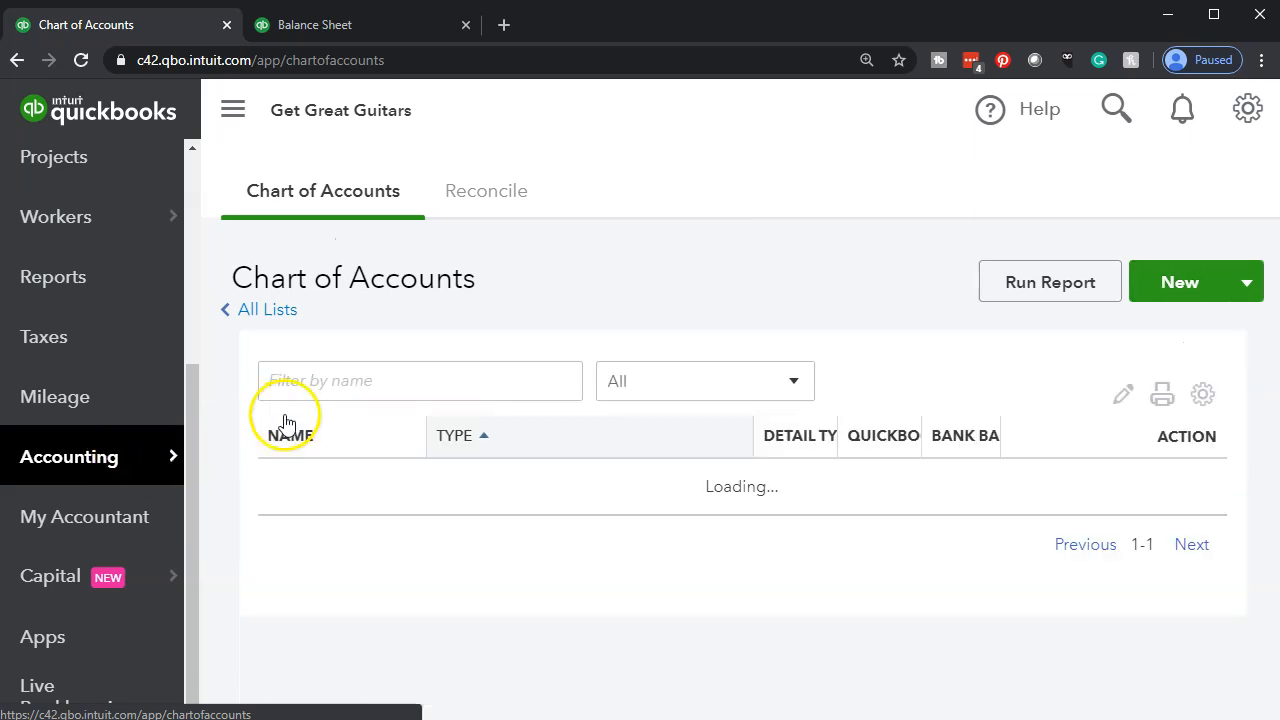
scroll(285, 420, down, 2)
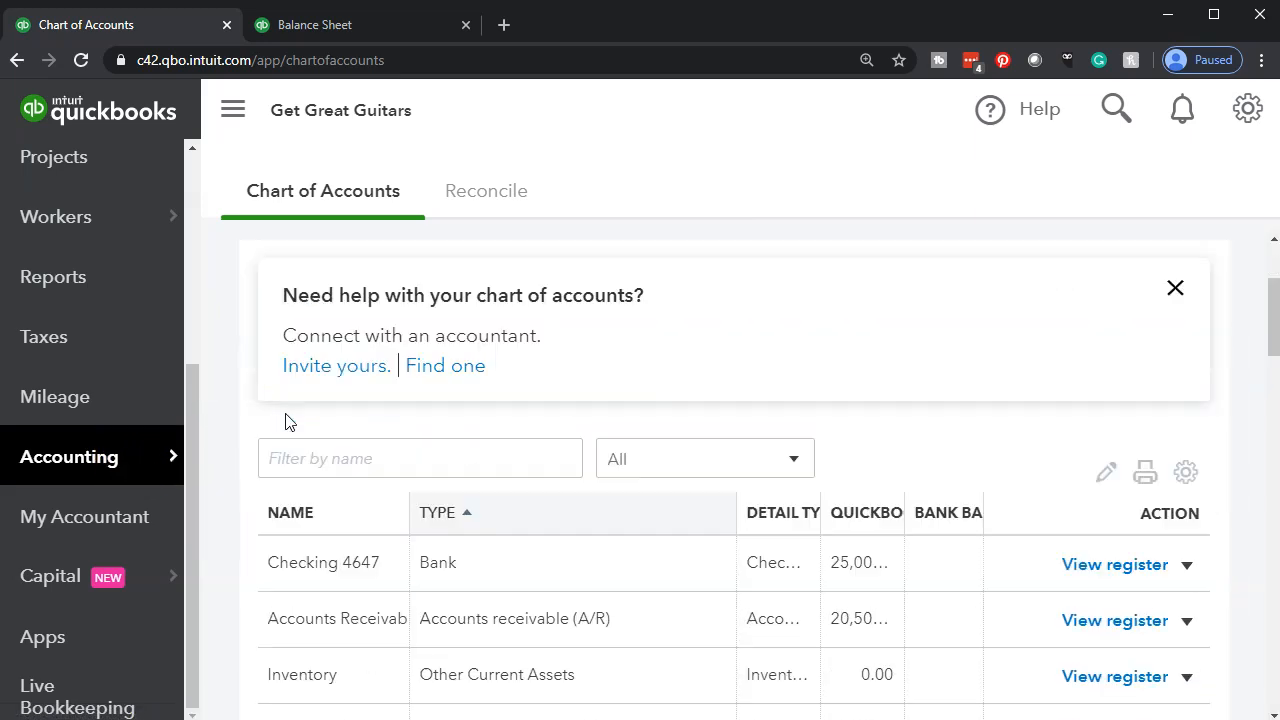
scroll(285, 420, up, 2)
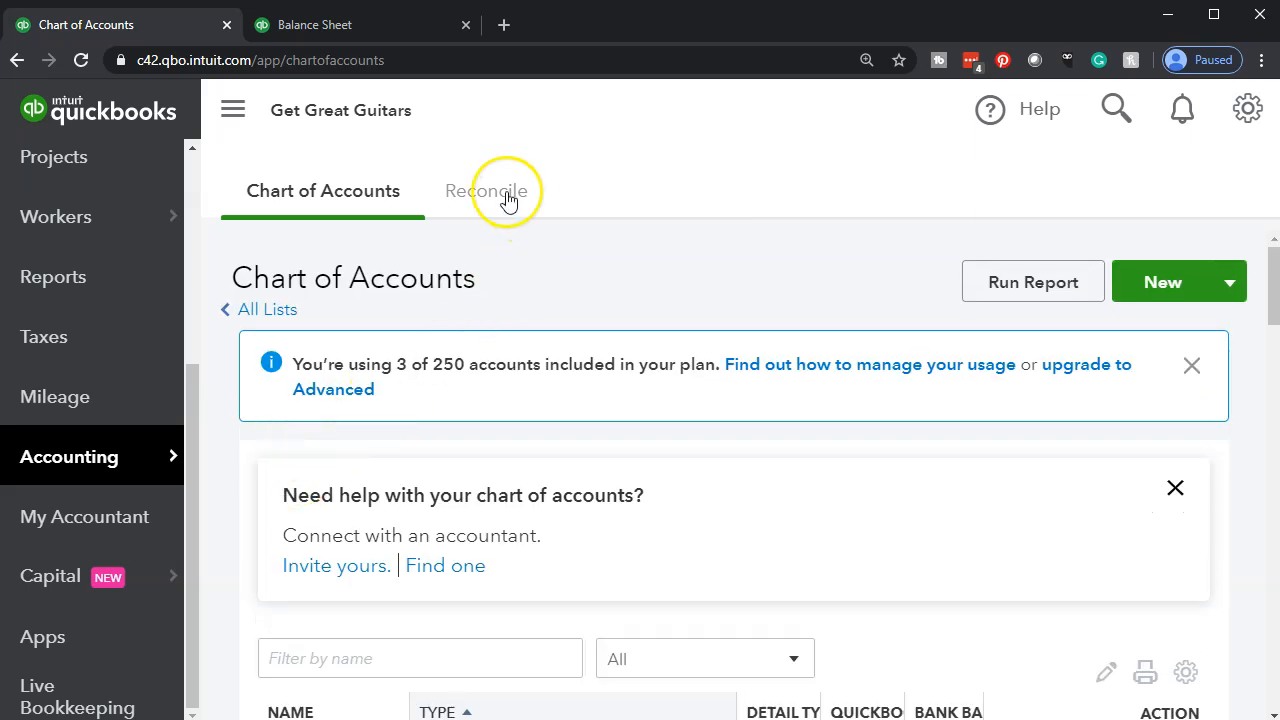
- Go to the Reconcile tab and begin a new reconciliation
click(507, 195)
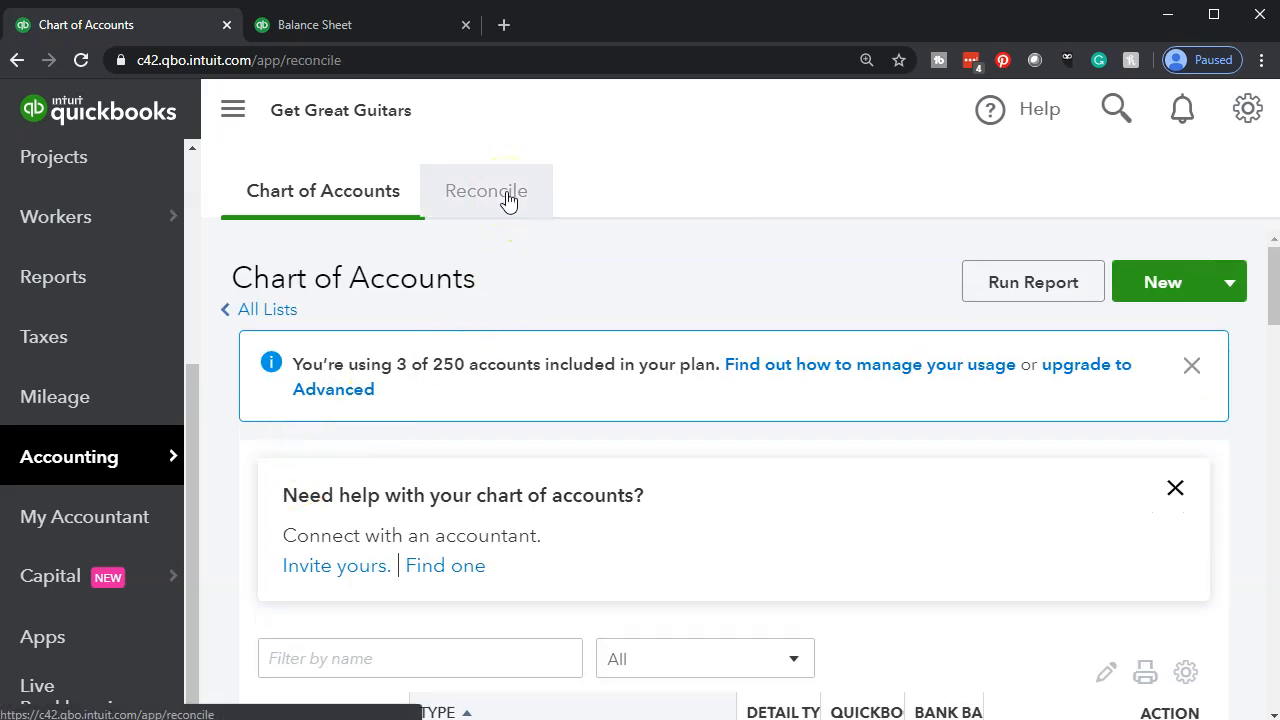
scroll(523, 237, down, 3)
scroll(606, 523, up, 2)
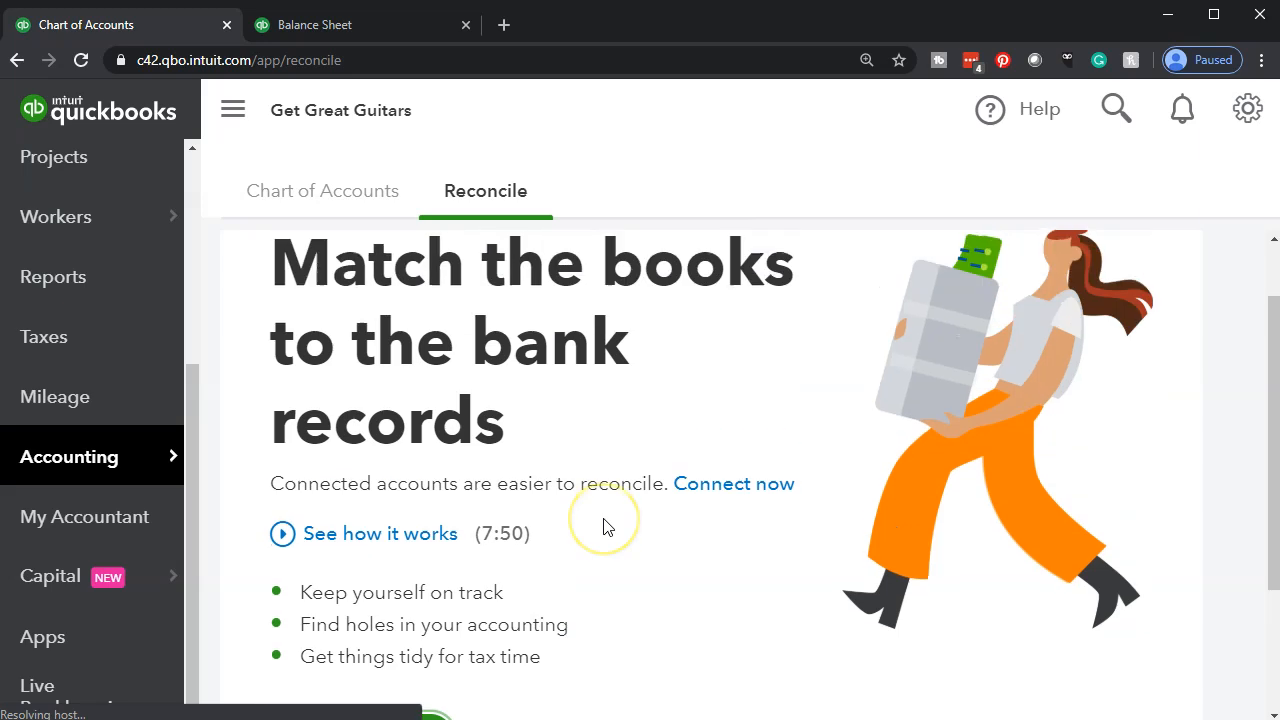
scroll(606, 526, up, 1)
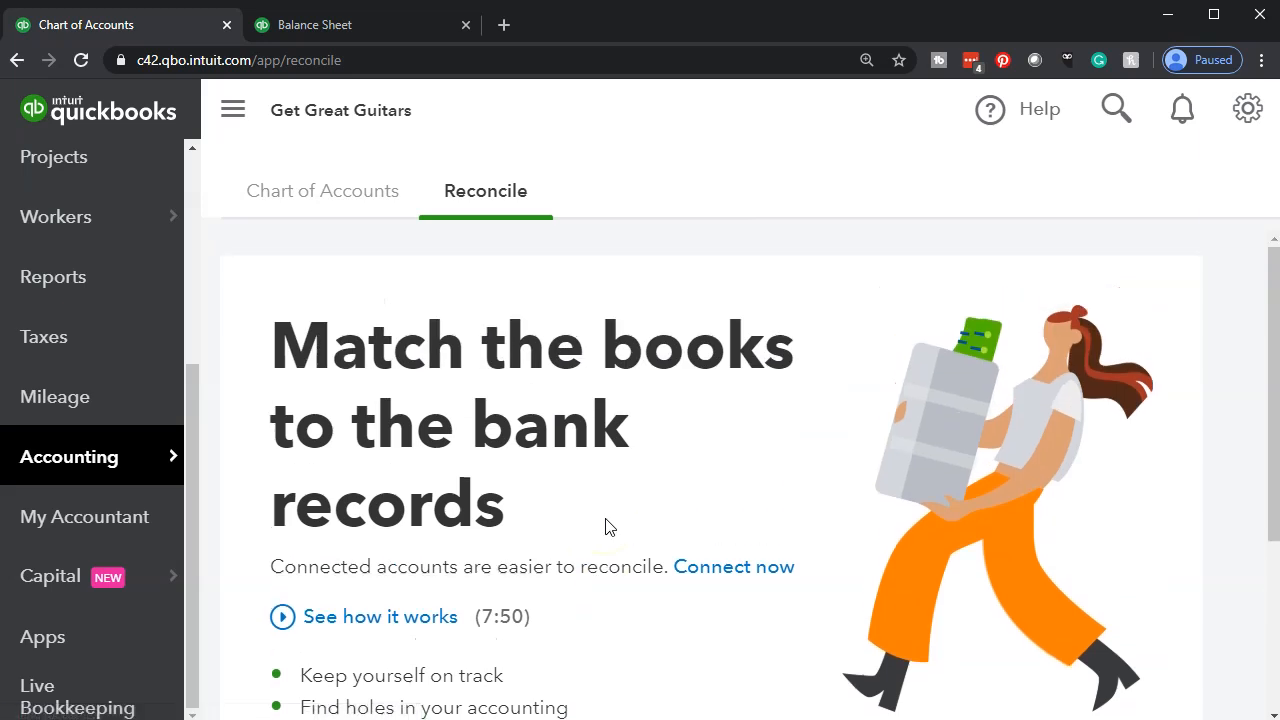
scroll(609, 527, down, 4)
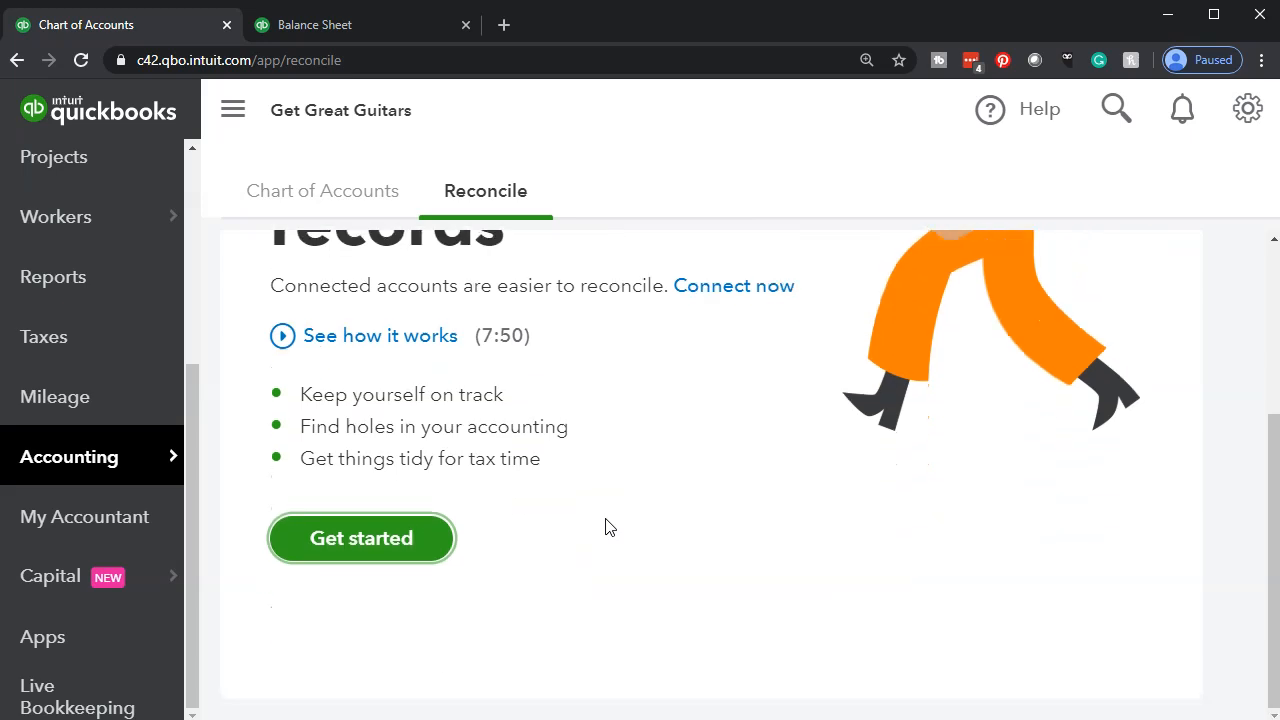
click(404, 541)
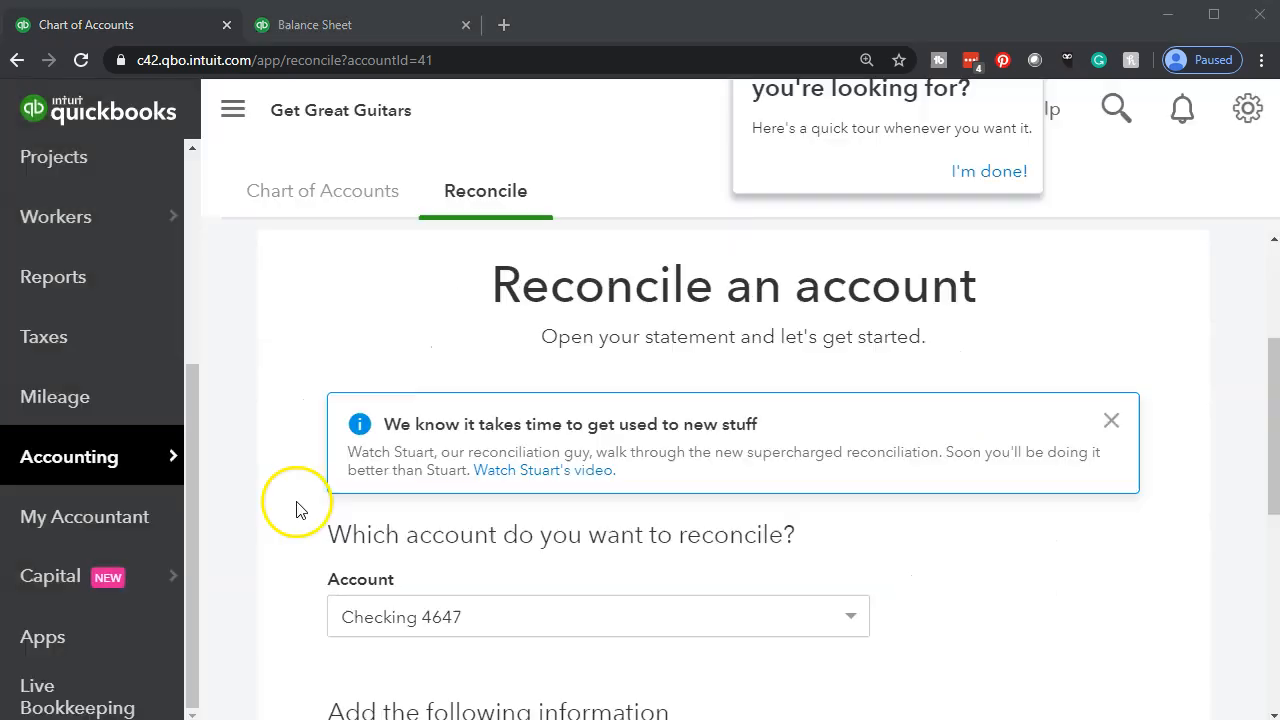
- Set up reconciliation for Checking 4647 at a 25,000.00 beginning balance, and select the Ending balance field
scroll(296, 510, down, 3)
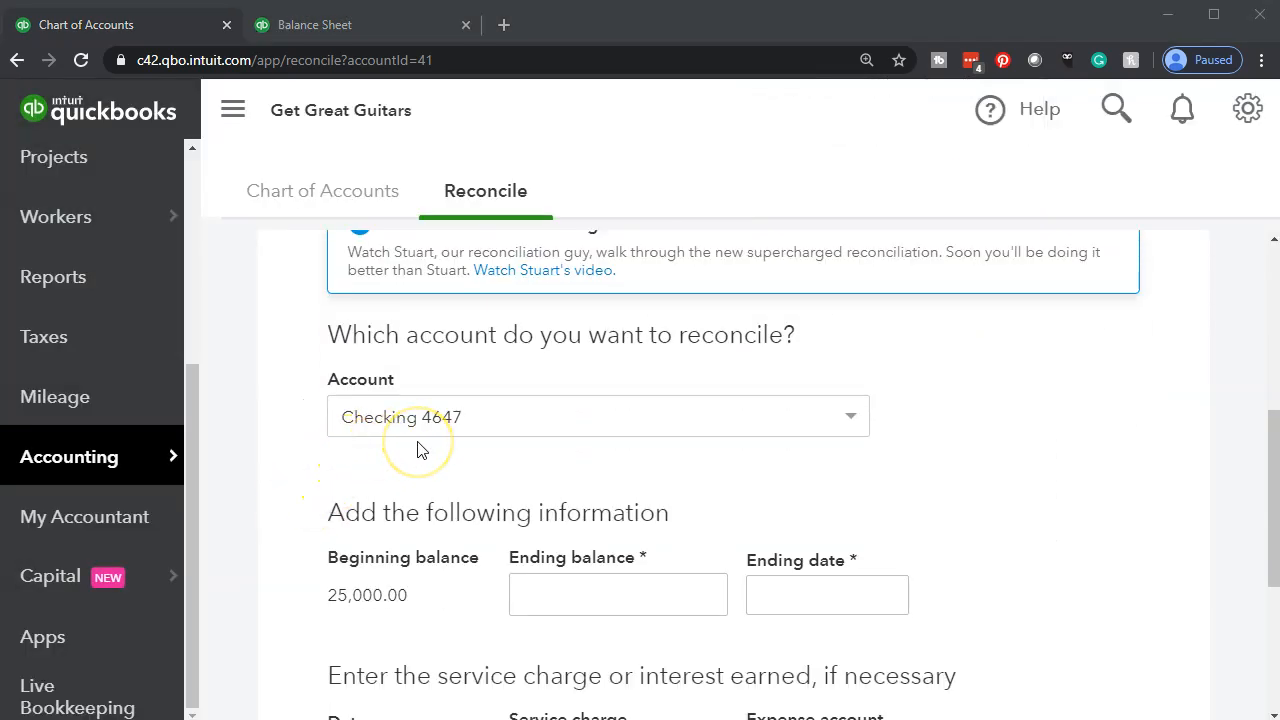
scroll(418, 448, down, 1)
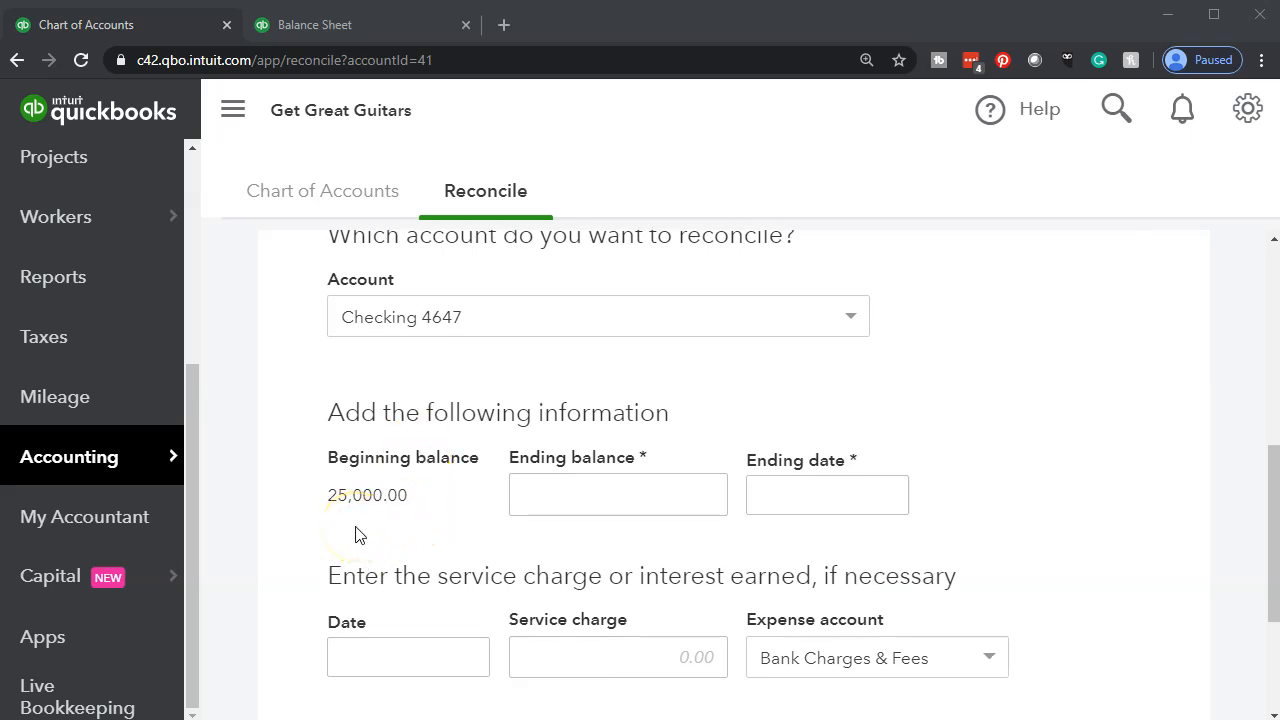
click(524, 498)
click(349, 516)
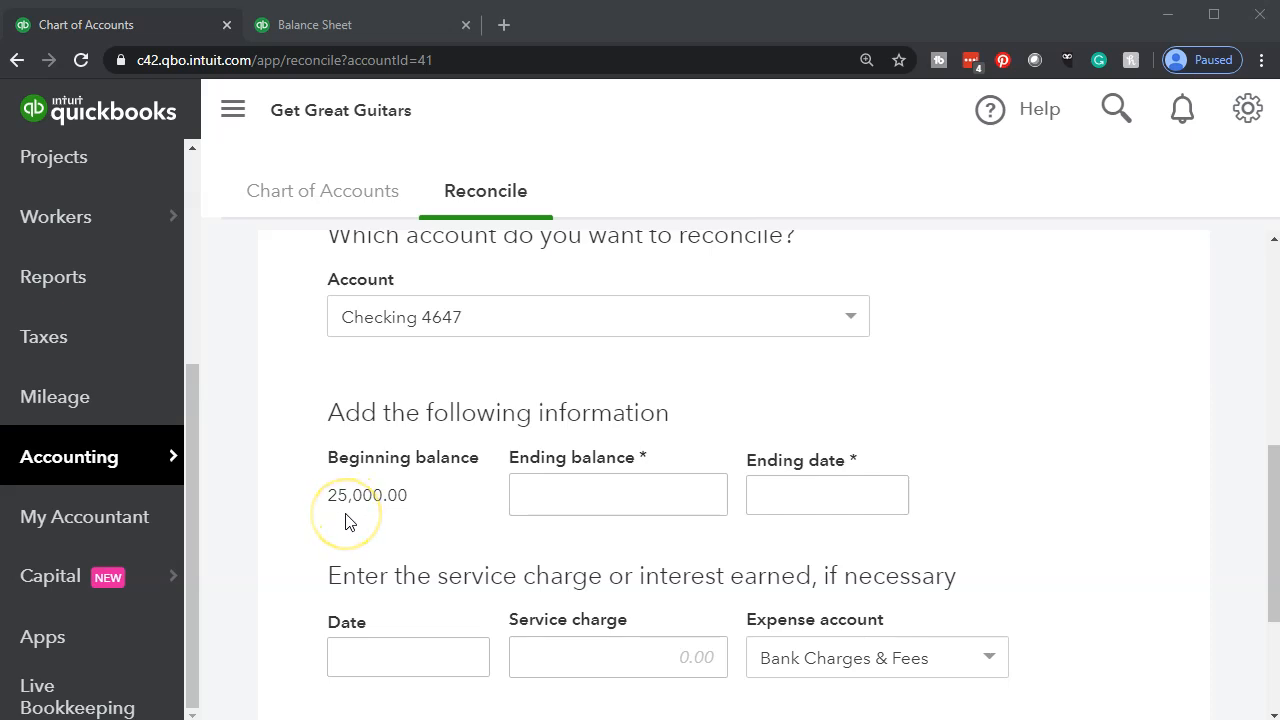